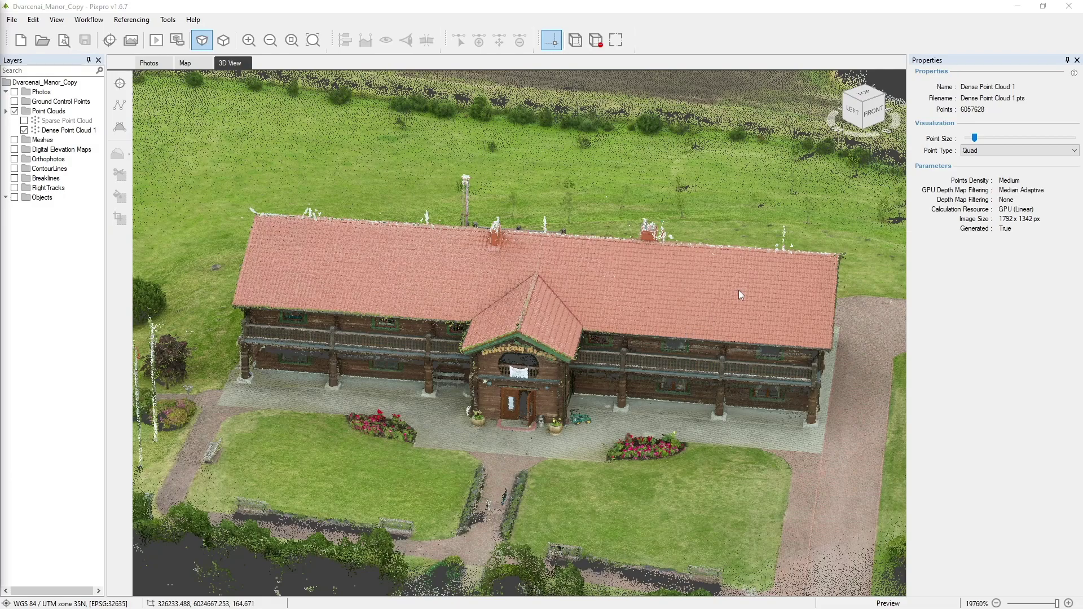
Step: Inspect the manor's dense point cloud from several angles and zoom levels
left_click(892, 126)
left_click_drag(892, 131, 859, 139)
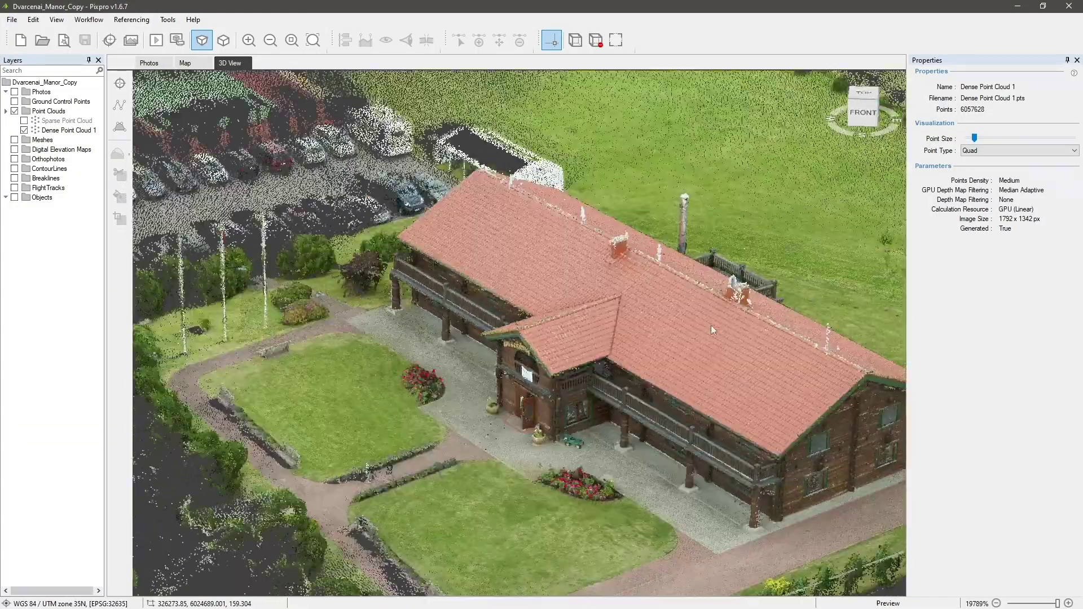
middle_click_drag(711, 325, 529, 324)
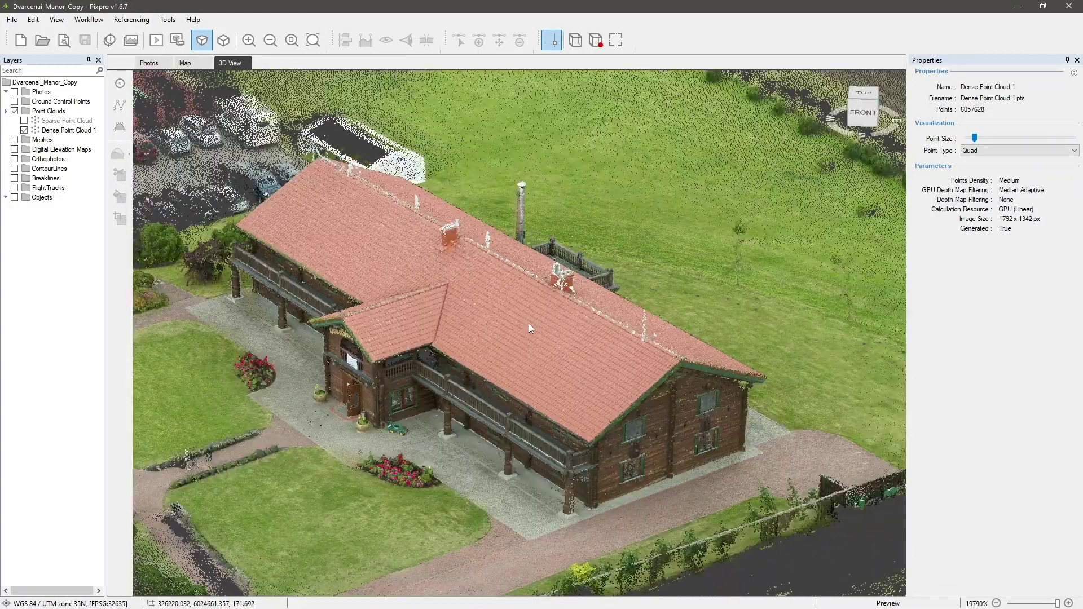
left_click_drag(838, 131, 867, 136)
middle_click_drag(487, 314, 653, 271)
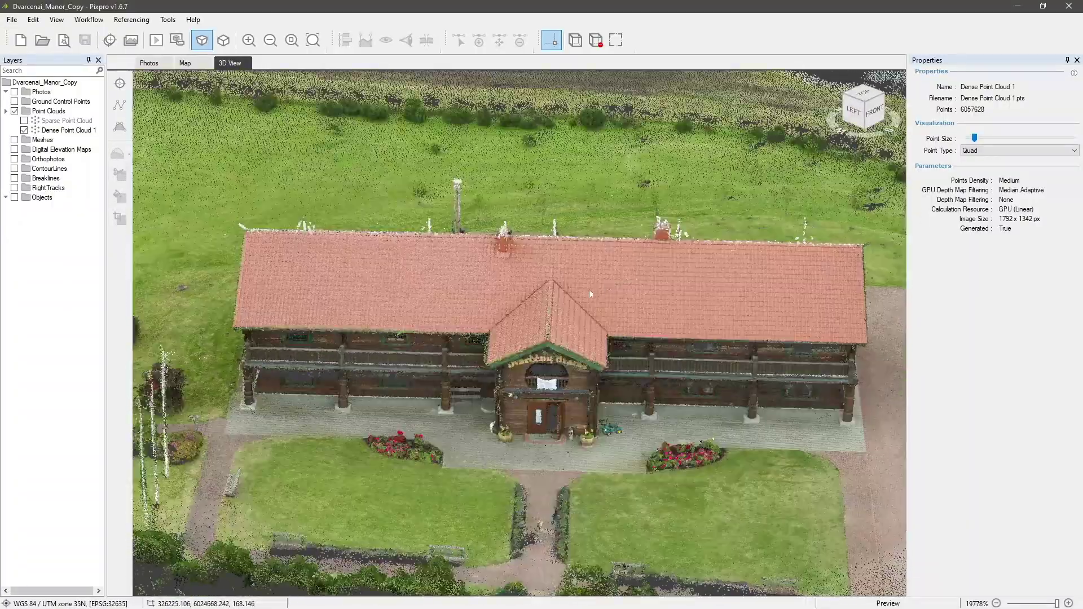
scroll(589, 289, "down", 5)
scroll(590, 328, "up", 5)
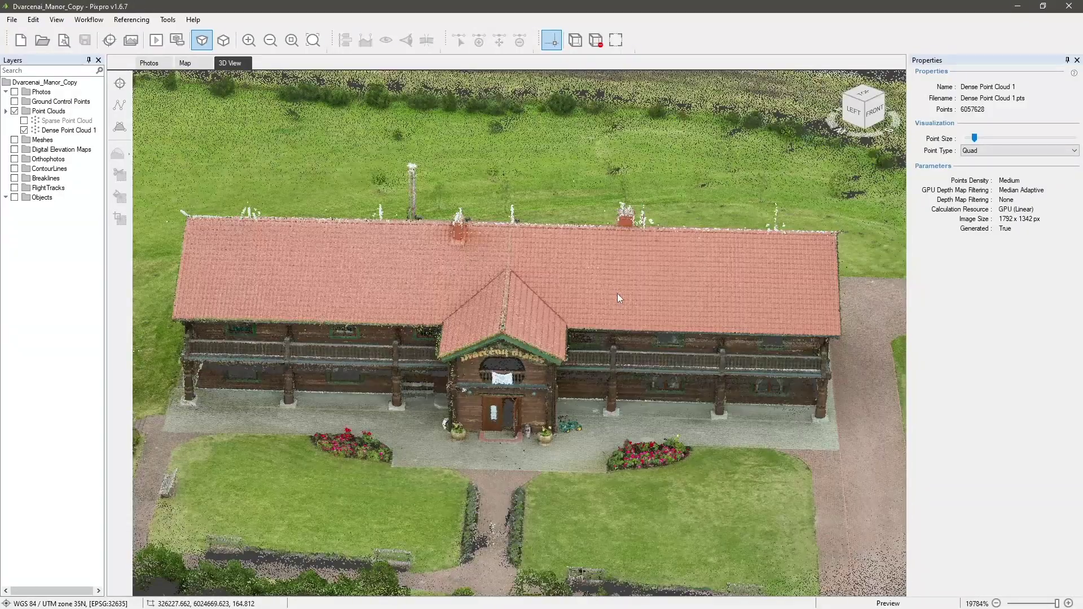
Step: Review the Full Workflow settings for 3D structure, referencing and dense point cloud generation, and close the dialog
left_click(88, 19)
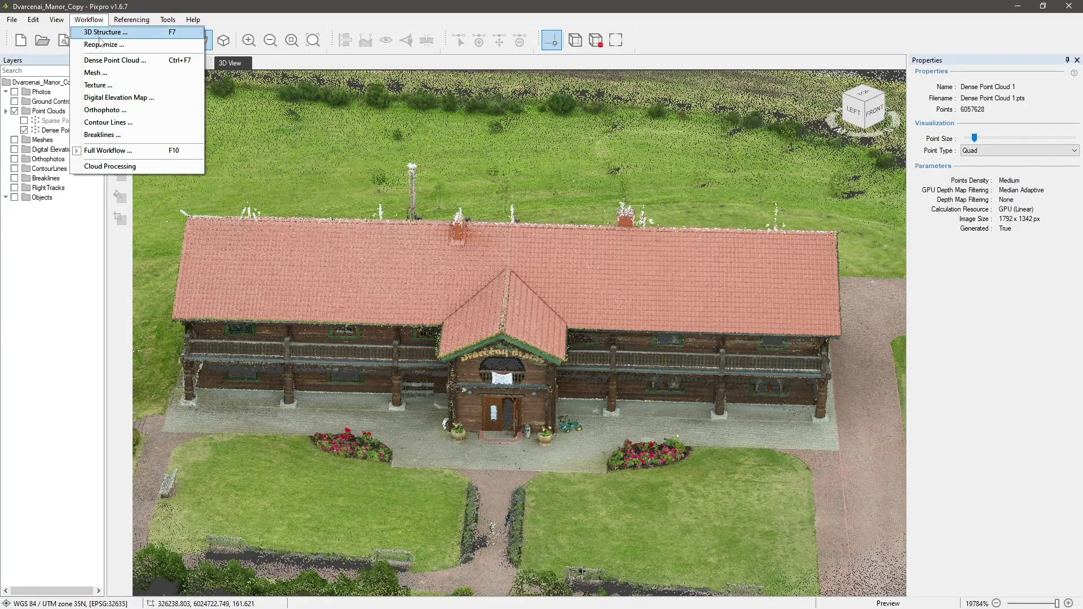
left_click(119, 153)
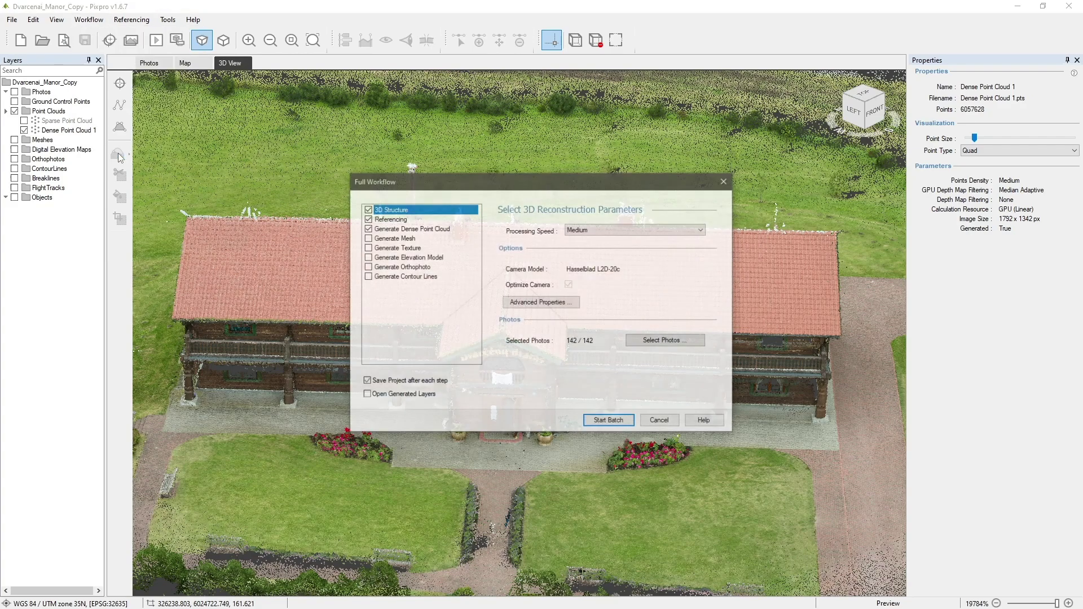
left_click(386, 220)
left_click(387, 230)
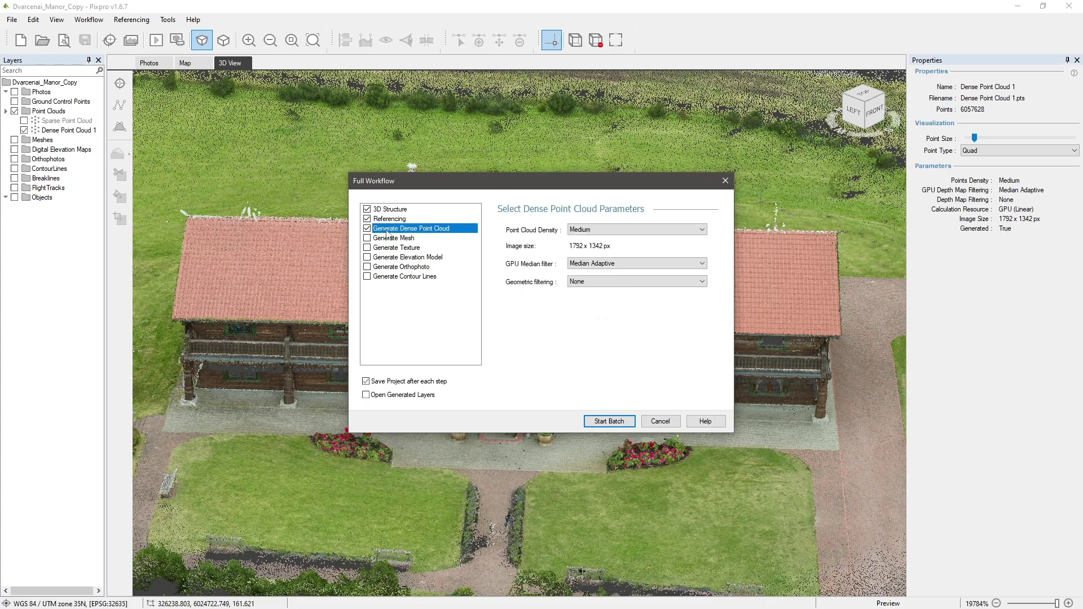
left_click(613, 424)
left_click(727, 182)
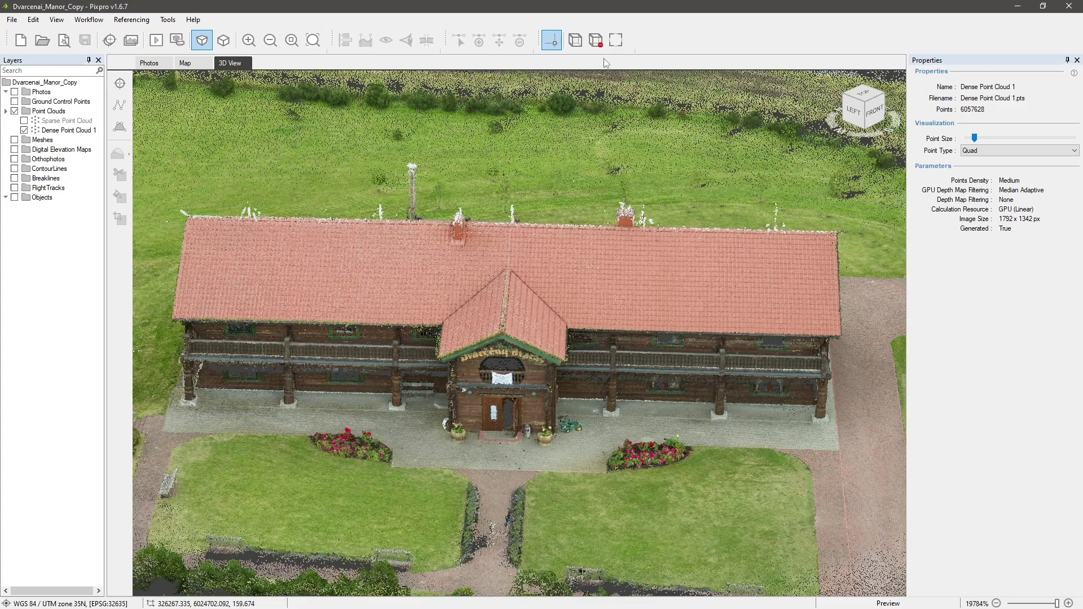
Step: Start setting the clipping box and shrink the project bounds to about 373 m long and 293 m wide
left_click(575, 41)
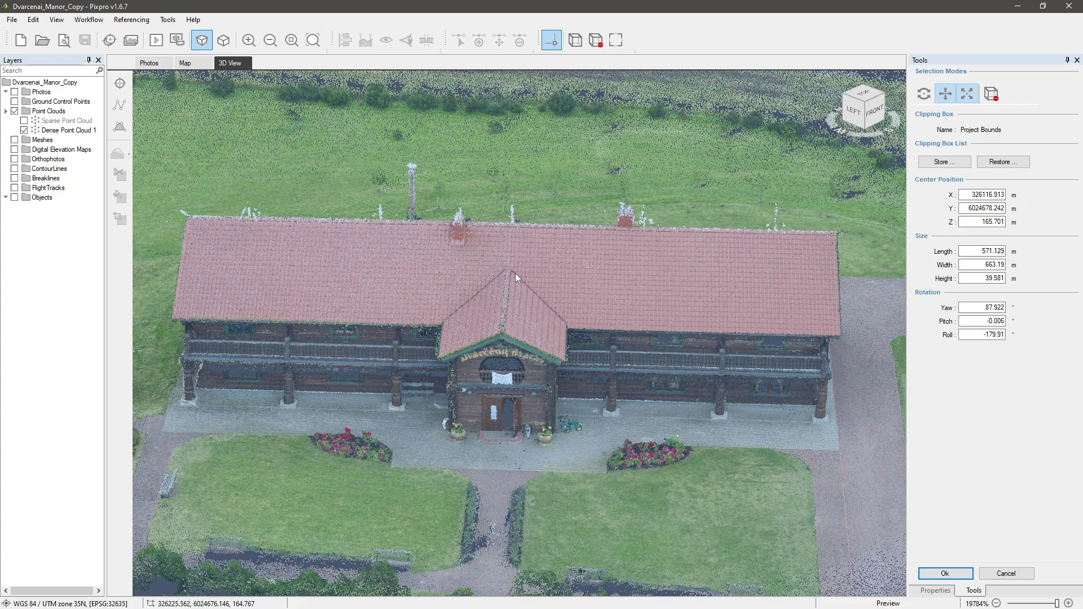
scroll(515, 273, "down", 5)
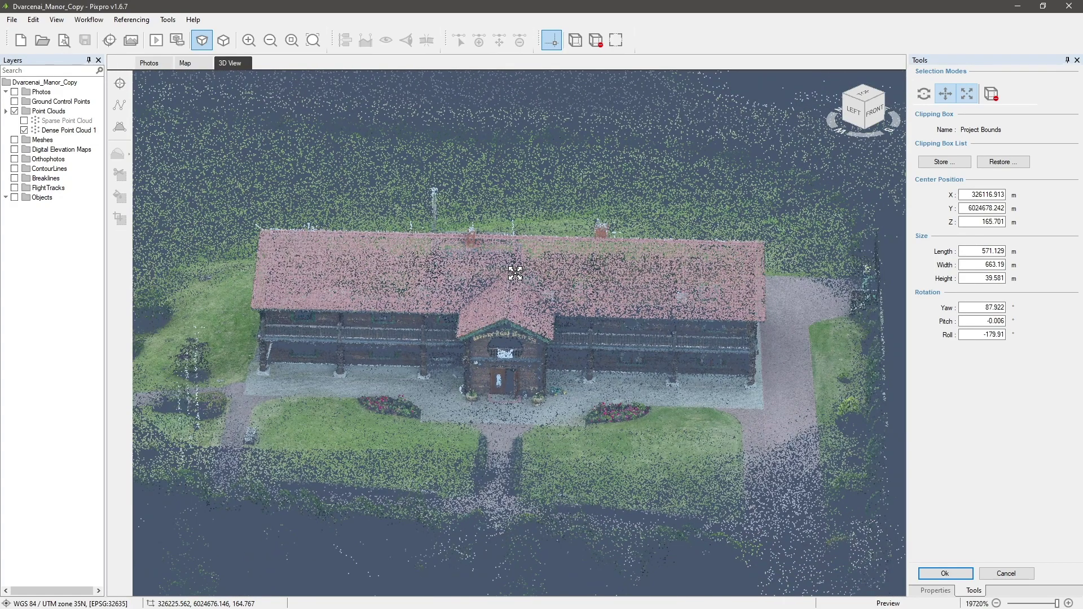
scroll(516, 273, "down", 4)
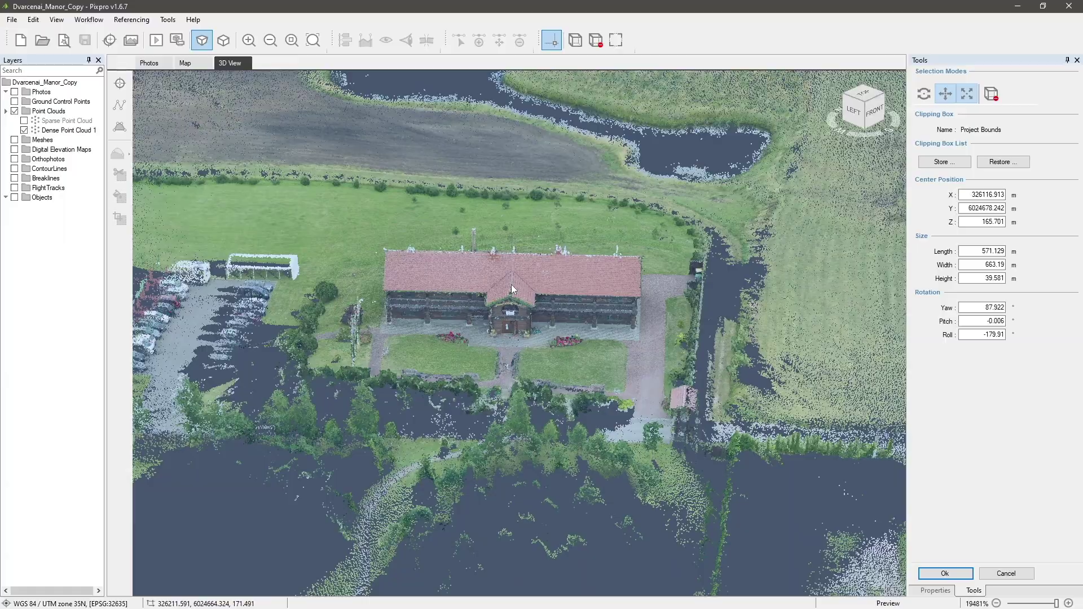
scroll(513, 290, "down", 5)
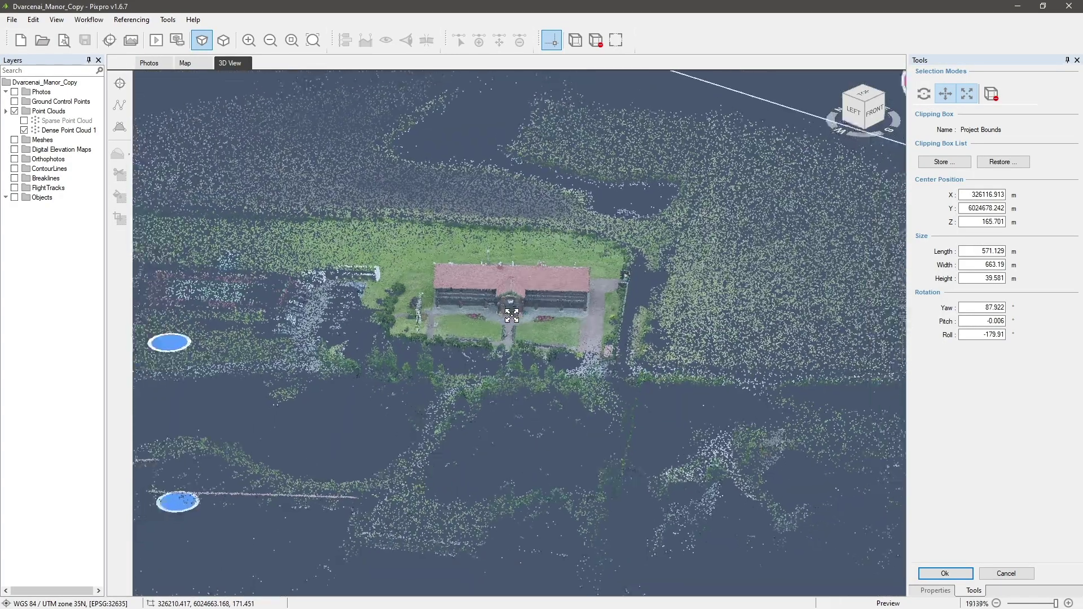
scroll(515, 372, "up", 5)
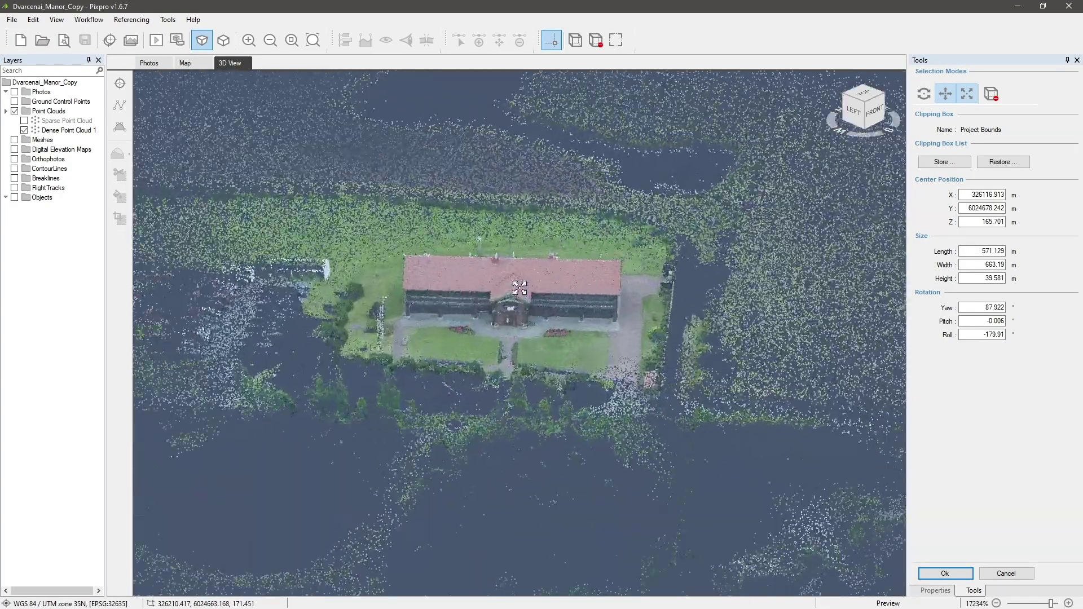
scroll(523, 292, "down", 5)
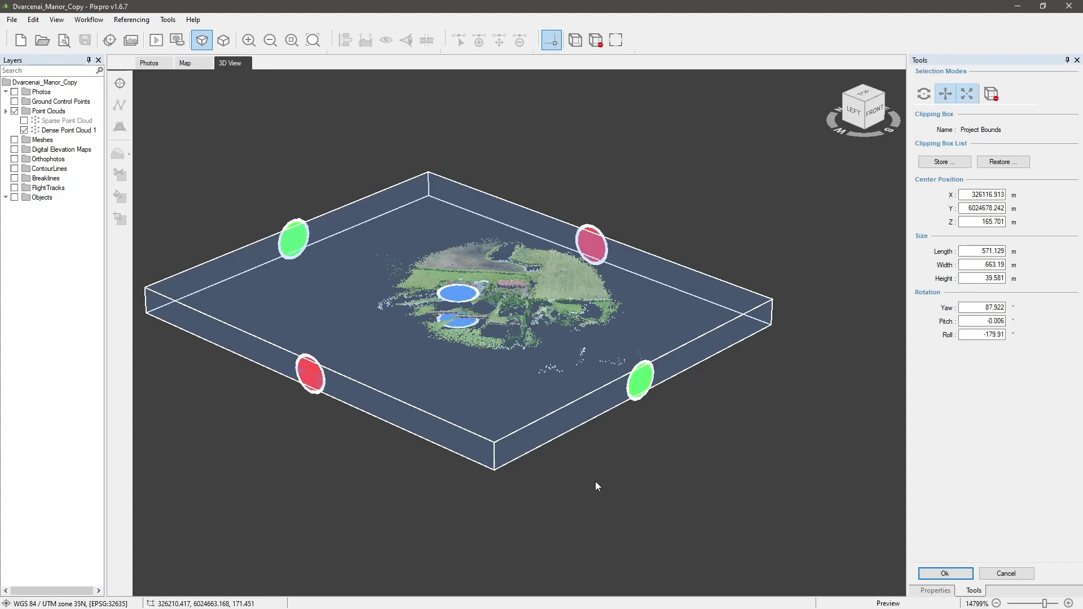
left_click_drag(640, 380, 567, 287)
left_click_drag(267, 355, 371, 309)
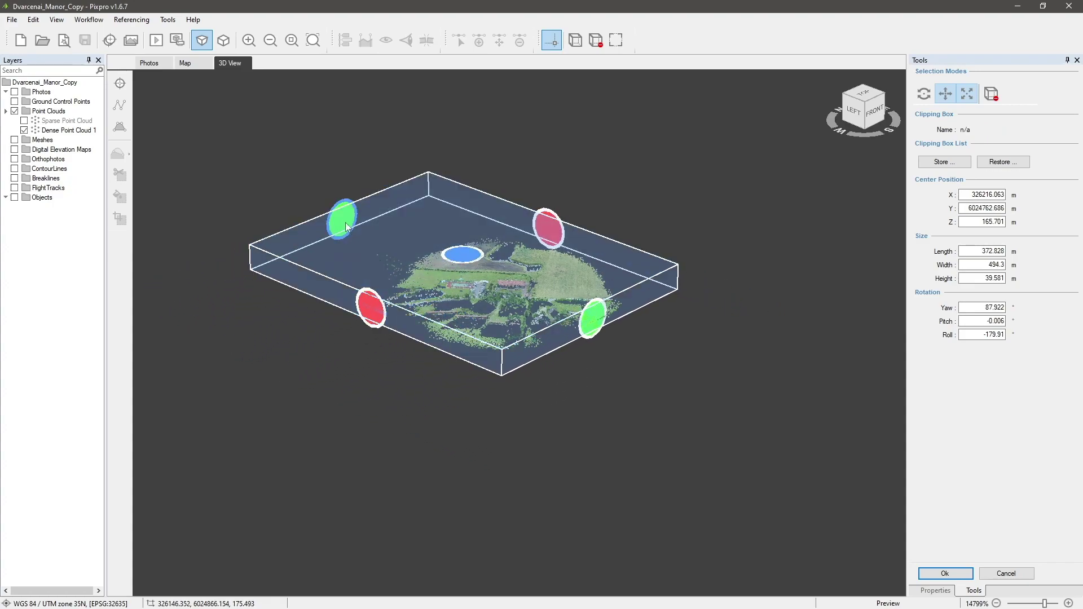
left_click_drag(347, 241, 438, 294)
scroll(509, 249, "up", 3)
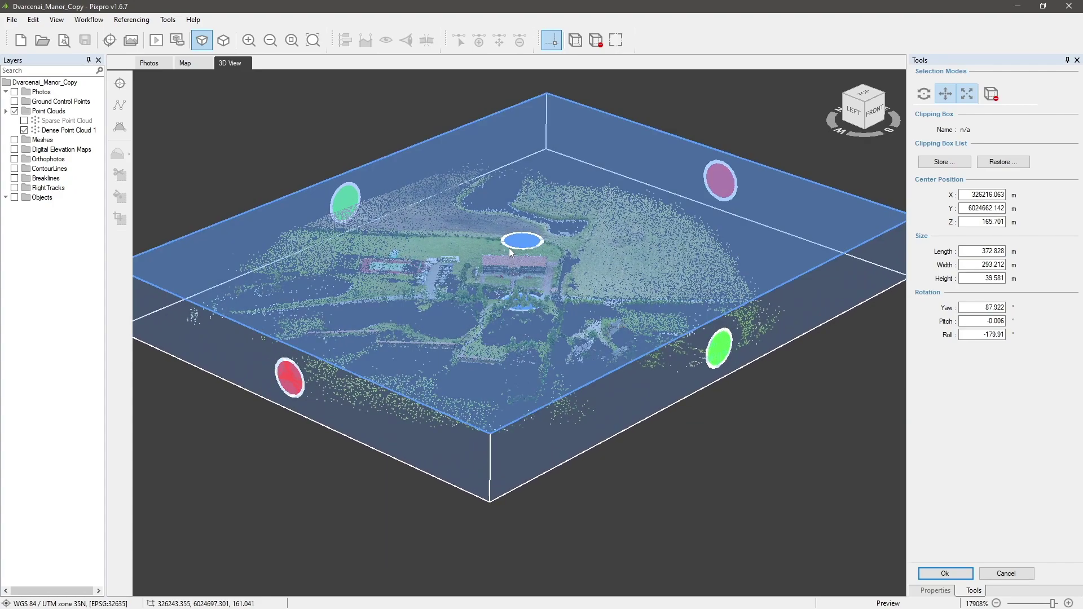
Step: Shift the clipping box centre to about X 326237, Y 6024682 and rotate the box to a yaw of about 82°
left_click_drag(618, 400, 408, 411)
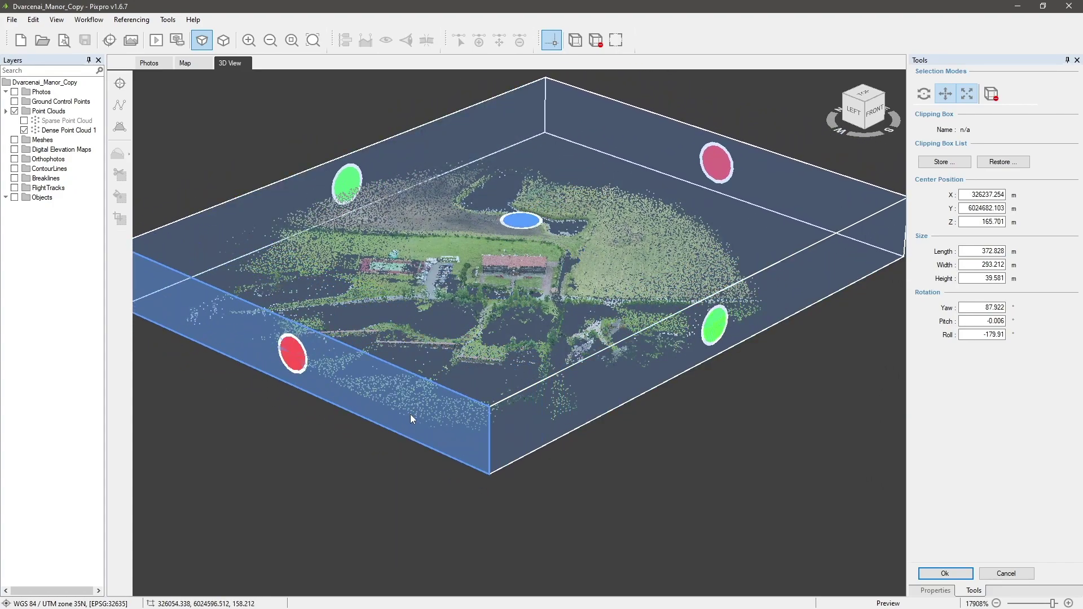
left_click(925, 94)
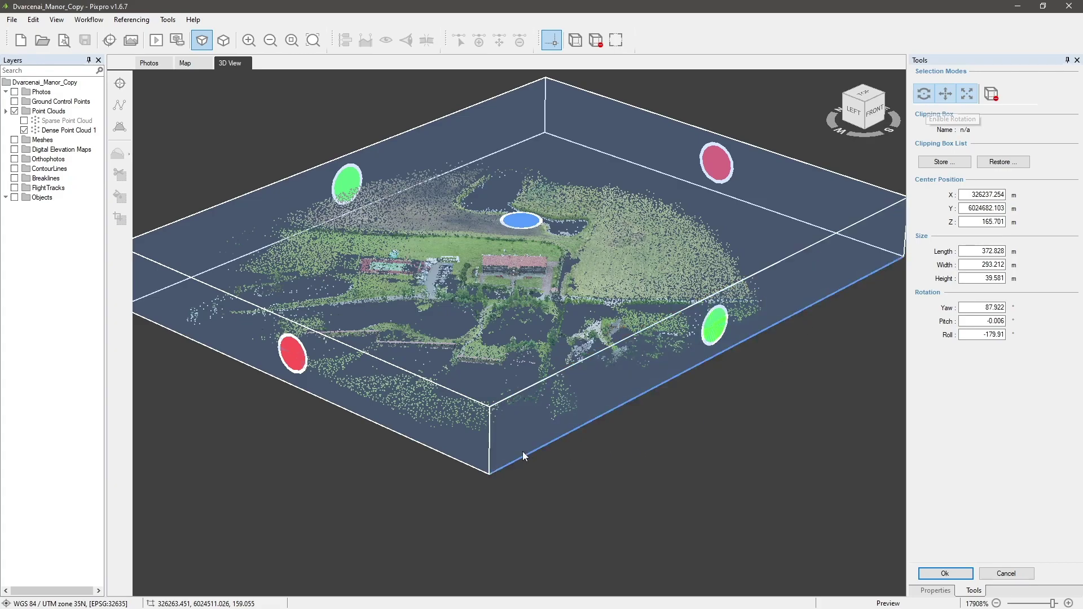
left_click_drag(490, 449, 535, 410)
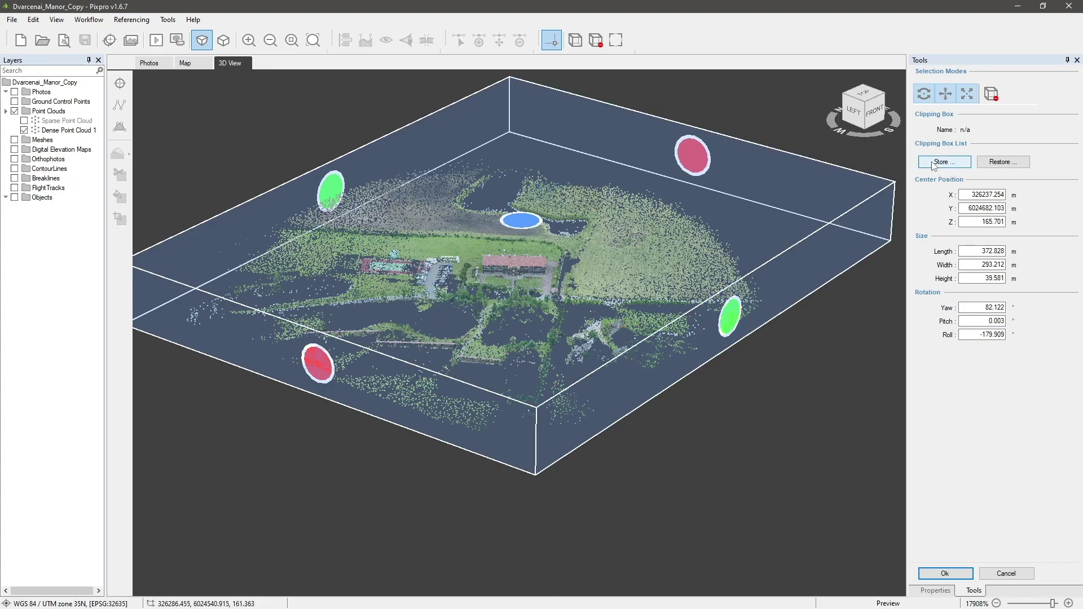
Step: Examine the options for storing and restoring clipping boxes, and close both dialogs
left_click(952, 167)
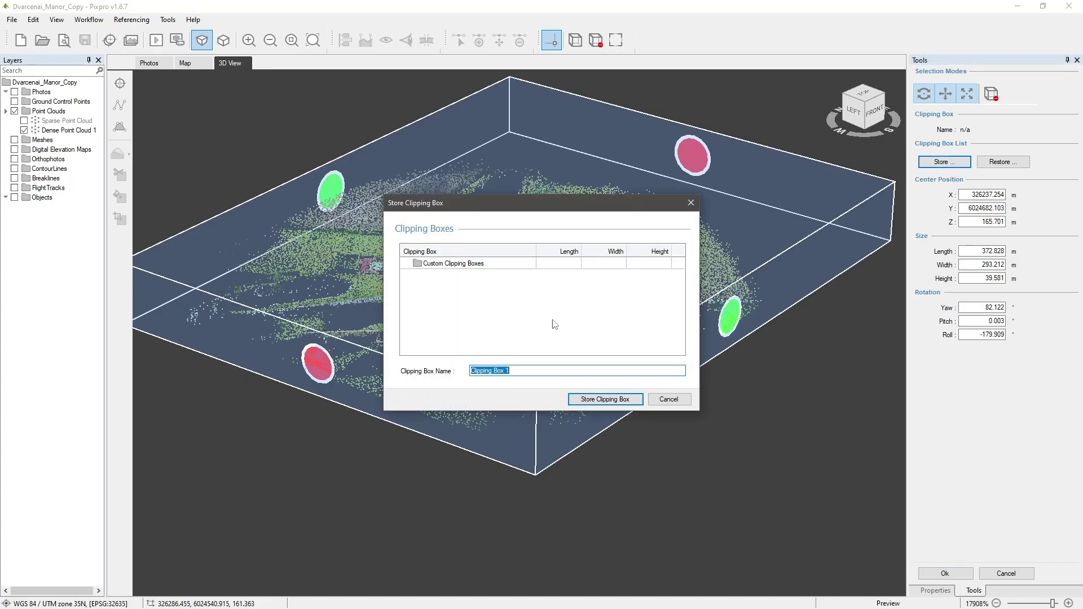
left_click(690, 202)
left_click(1003, 162)
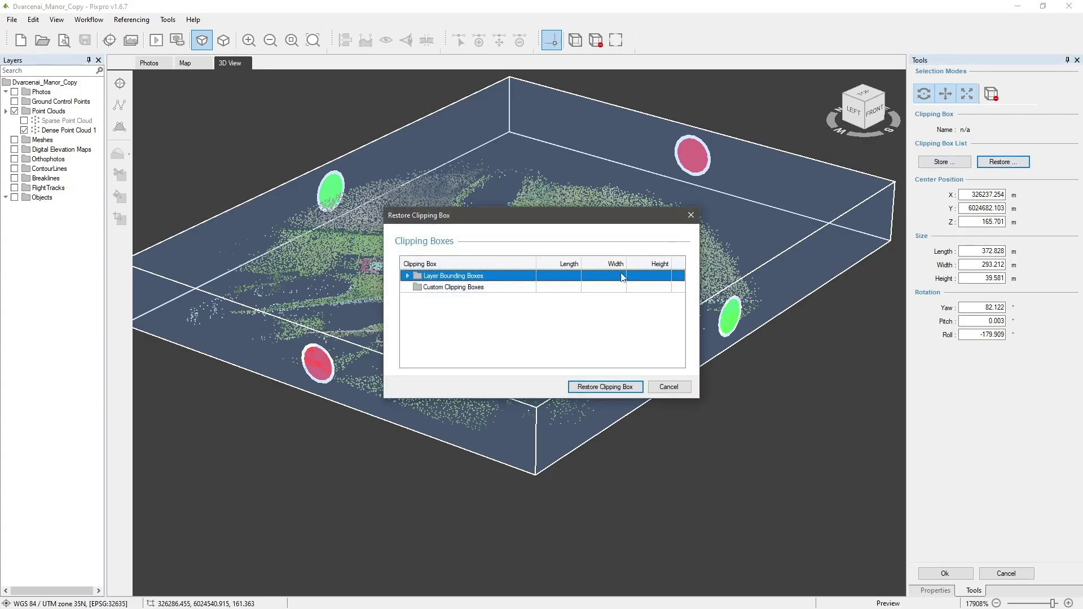
left_click(694, 215)
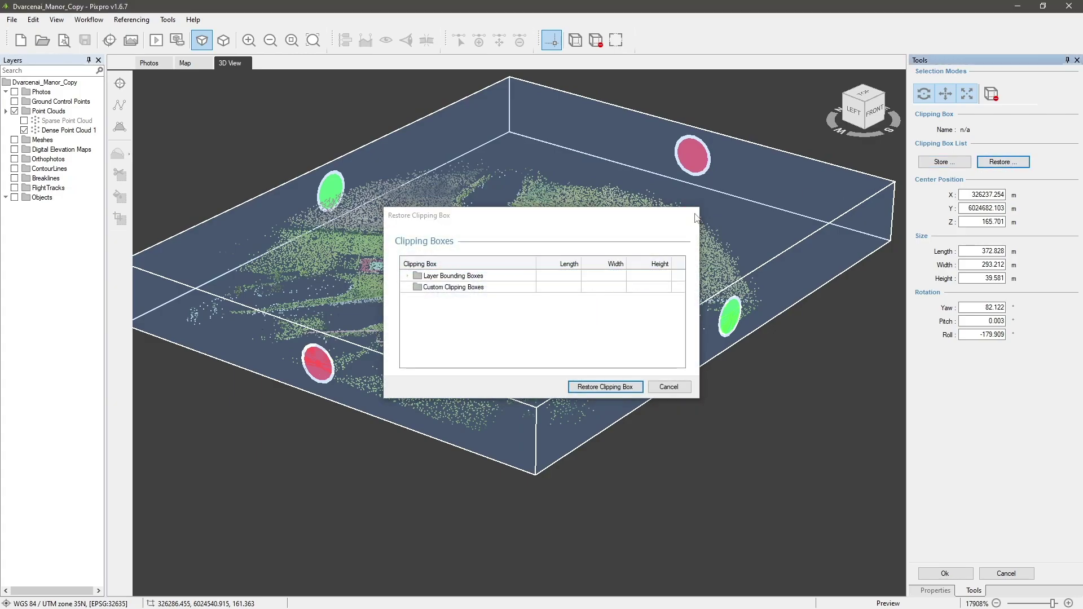
Step: Shrink the clipping box to about 60 m long and 61 m wide around the manor, and rotate it to a yaw of about 48.5°
left_click_drag(730, 316, 569, 266)
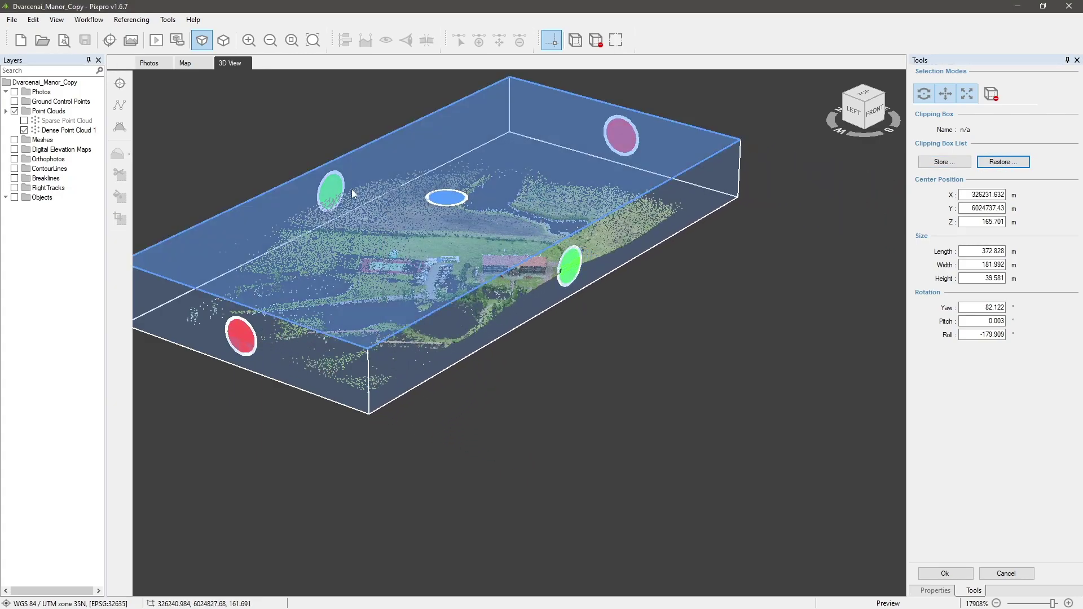
left_click_drag(353, 194, 459, 241)
left_click_drag(312, 359, 473, 282)
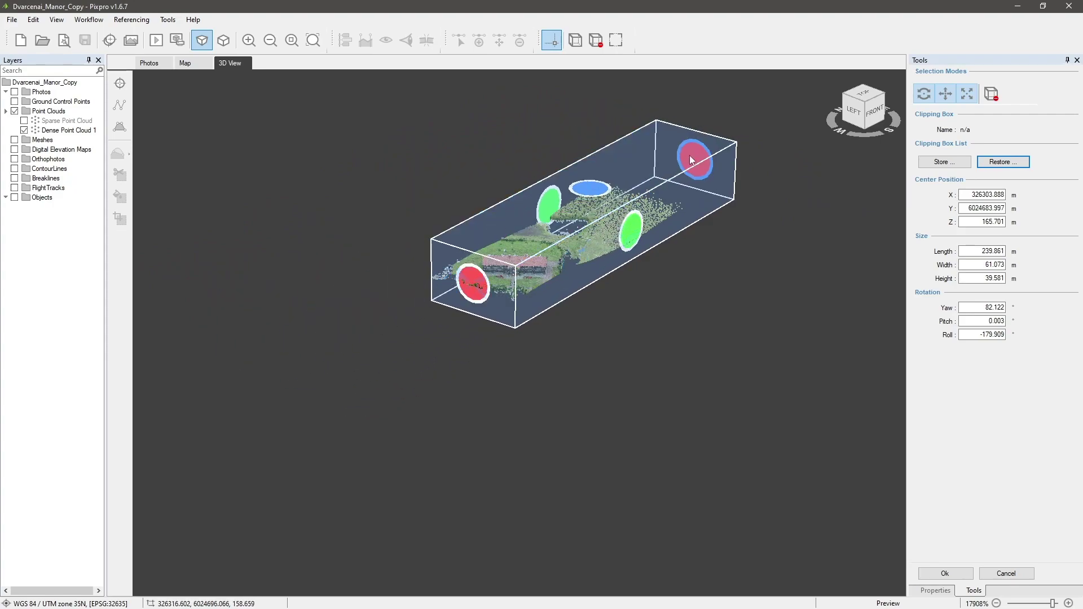
left_click_drag(691, 159, 705, 241)
scroll(429, 296, "up", 6)
left_click_drag(396, 370, 419, 306)
Step: Pull in both end faces of the clipping box close to the manor's gables, reducing its width to about 37.6 m
left_click_drag(871, 135, 848, 137)
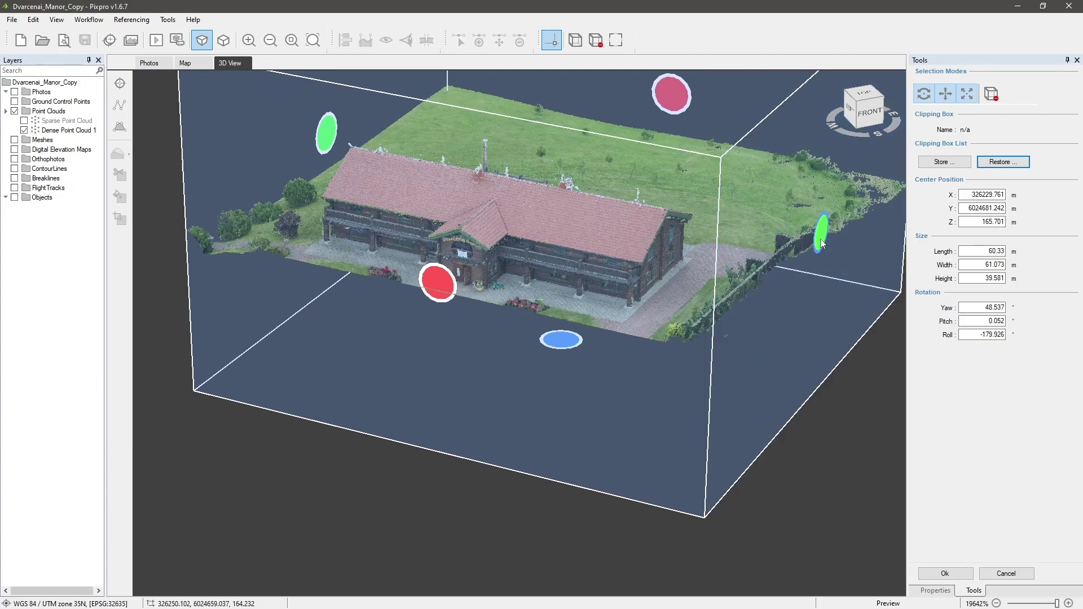
left_click_drag(821, 244, 732, 219)
left_click_drag(849, 133, 787, 269)
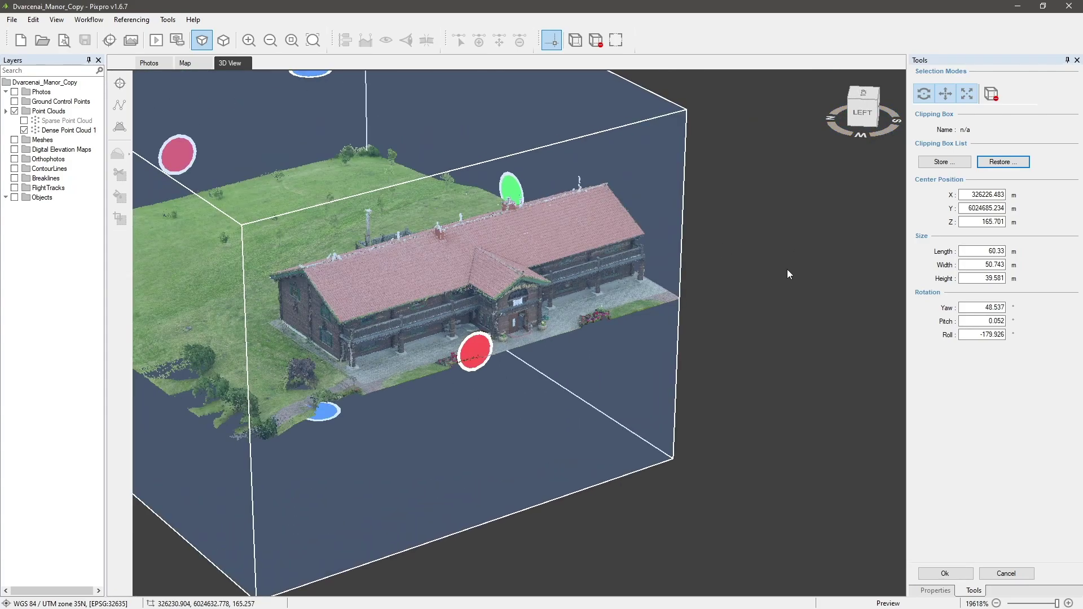
middle_click_drag(787, 270, 869, 277)
left_click_drag(254, 301, 370, 280)
Step: Trim the clipping box behind the manor to about 23 m in length and reduce its height to about 22.6 m
left_click_drag(851, 134, 925, 126)
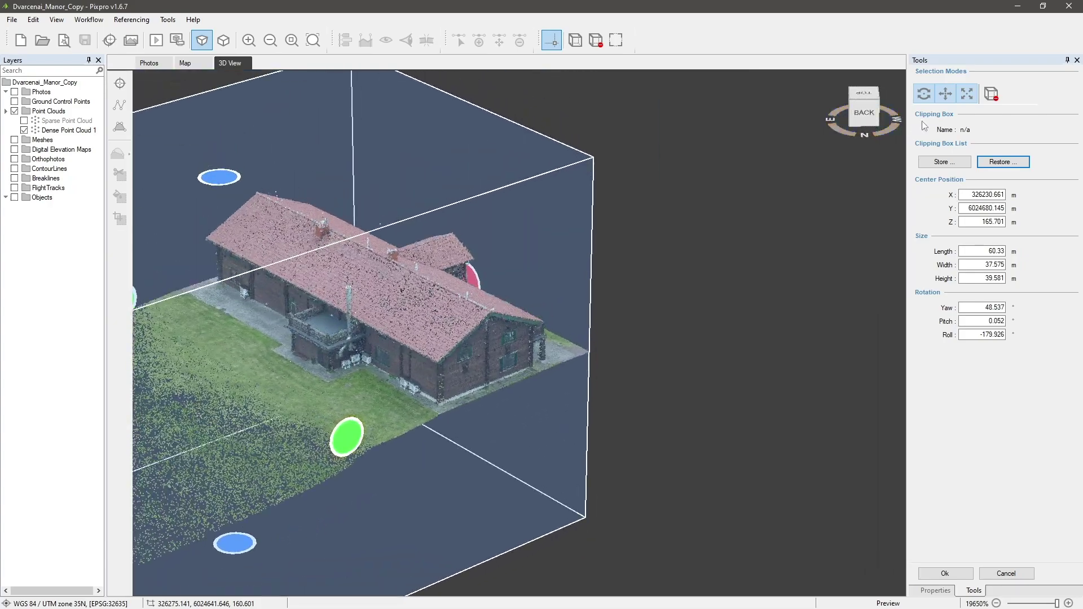
middle_click_drag(681, 319, 949, 215)
left_click_drag(239, 356, 563, 283)
middle_click_drag(872, 265, 743, 331)
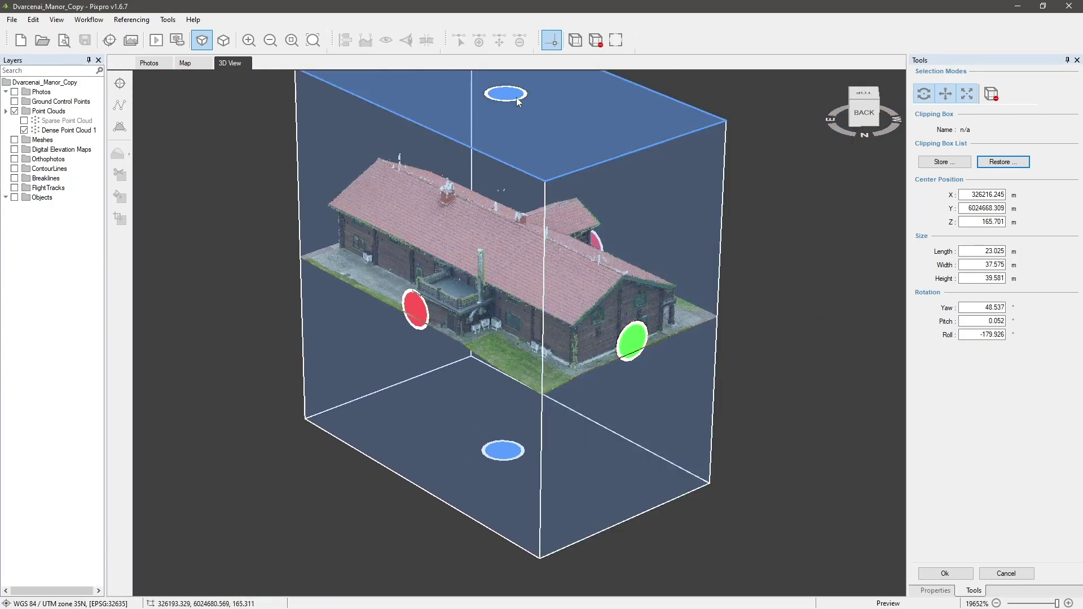
left_click_drag(517, 97, 506, 150)
left_click_drag(503, 455, 520, 353)
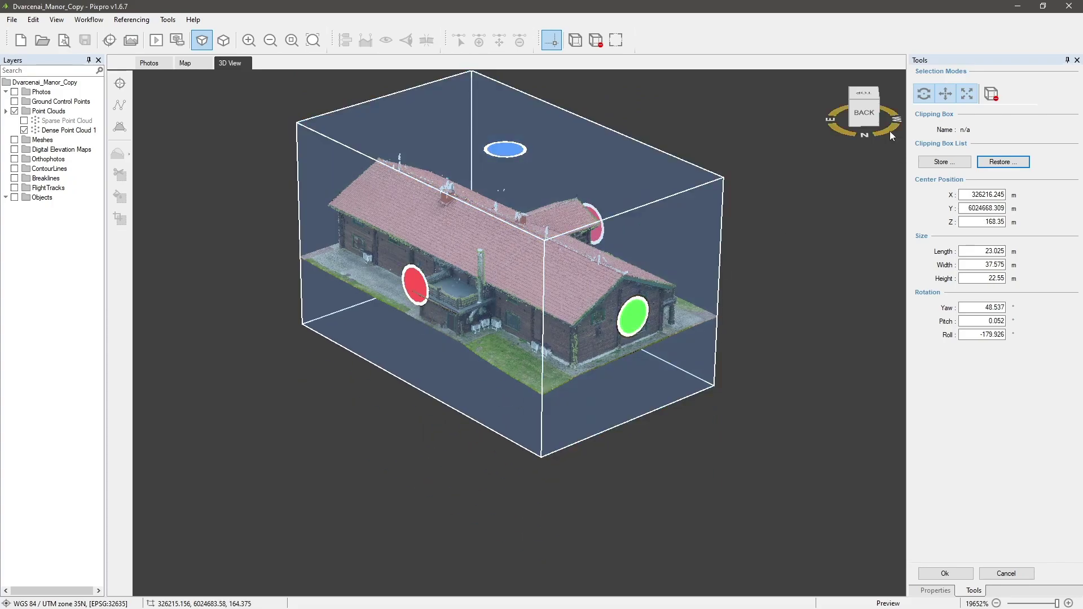
Step: Fine-tune the clipping box's front face to a length of about 22 m and apply the box
left_click_drag(889, 130, 797, 151)
middle_click_drag(863, 285, 690, 291)
left_click_drag(892, 132, 520, 335)
left_click_drag(432, 331, 434, 326)
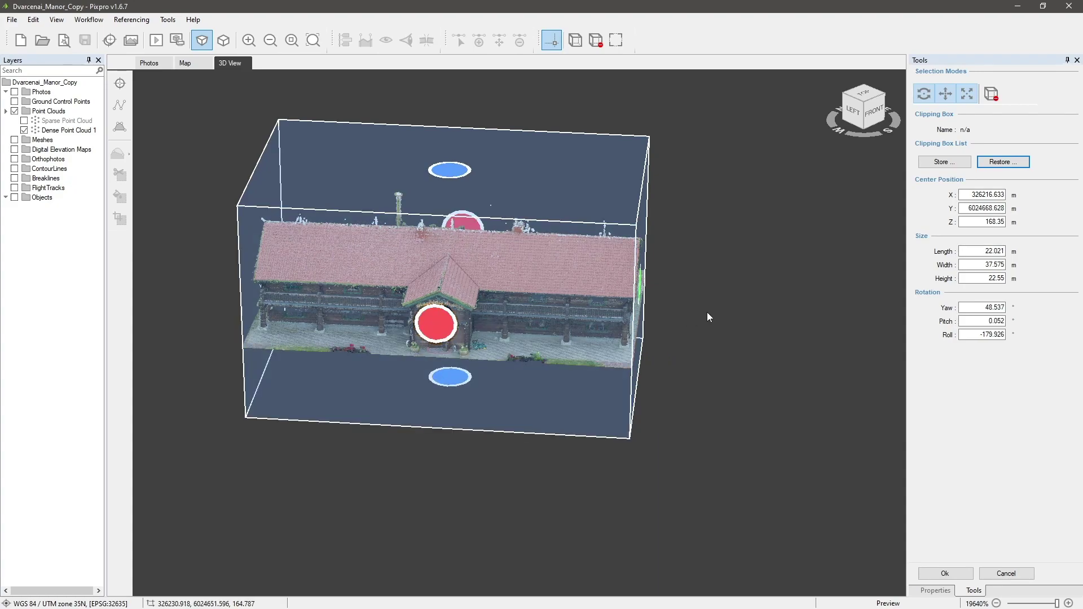
left_click(945, 574)
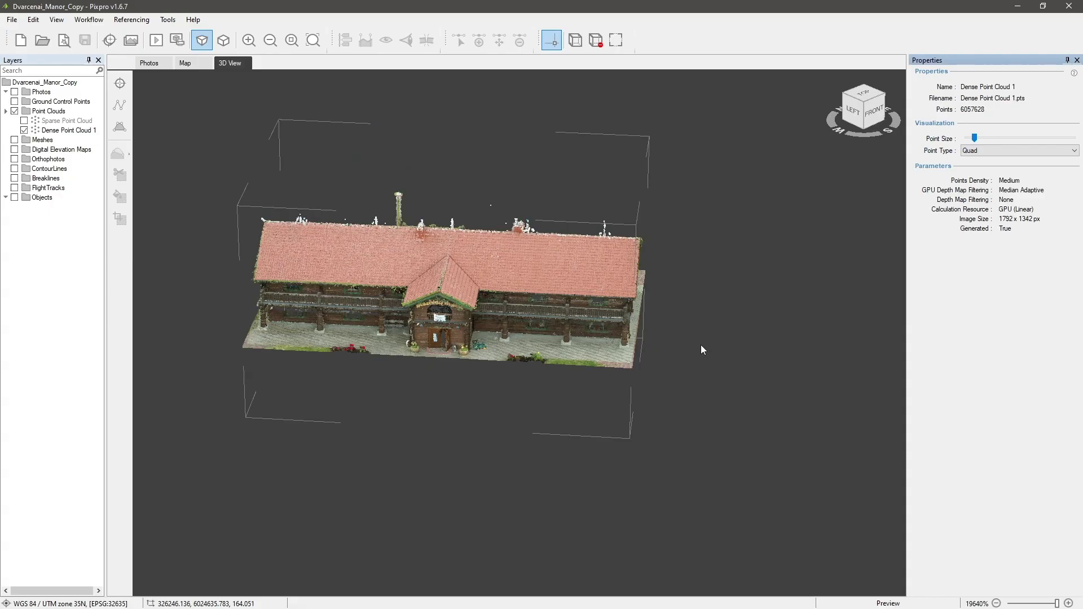
Step: Inspect the clipped manor point cloud from the front and both sides
middle_click_drag(702, 345, 811, 372)
scroll(633, 333, "up", 3)
left_click_drag(895, 118, 674, 175)
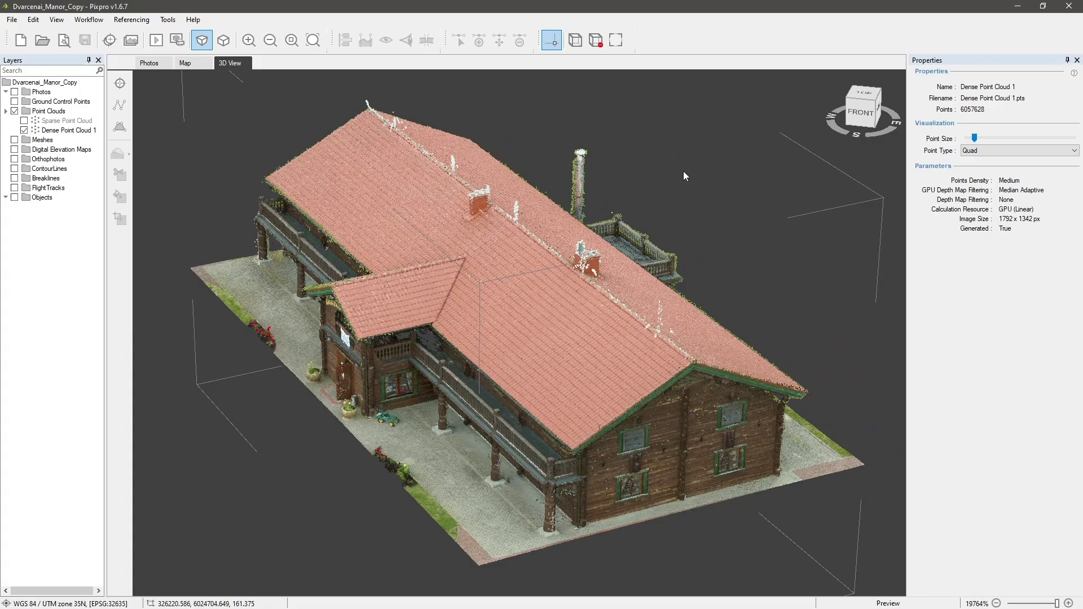
left_click_drag(832, 125, 844, 177)
middle_click_drag(515, 192, 630, 170)
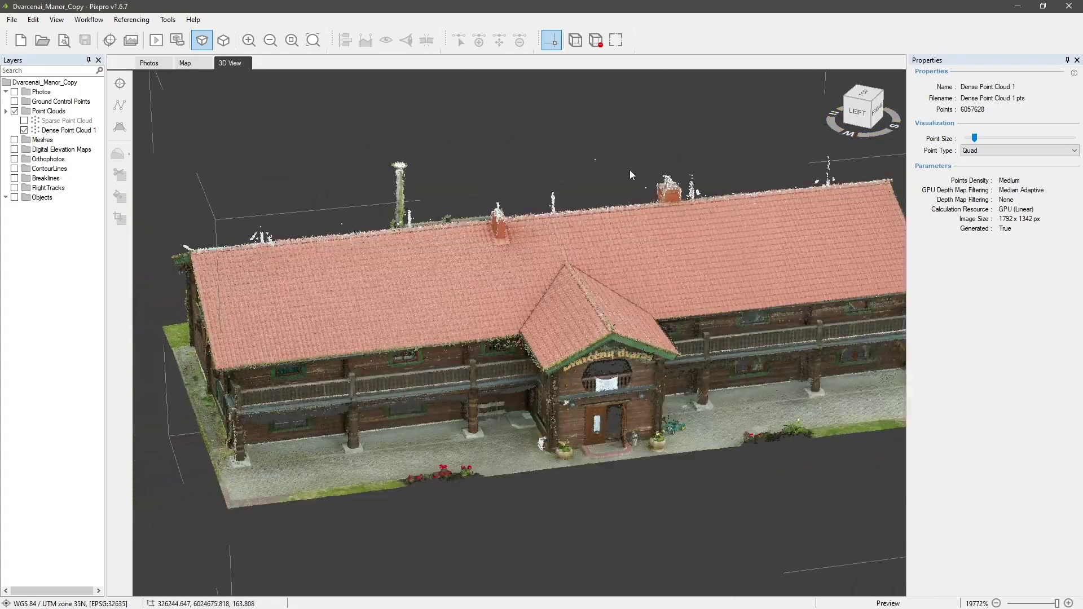
scroll(630, 171, "down", 3)
middle_click_drag(688, 330, 610, 402)
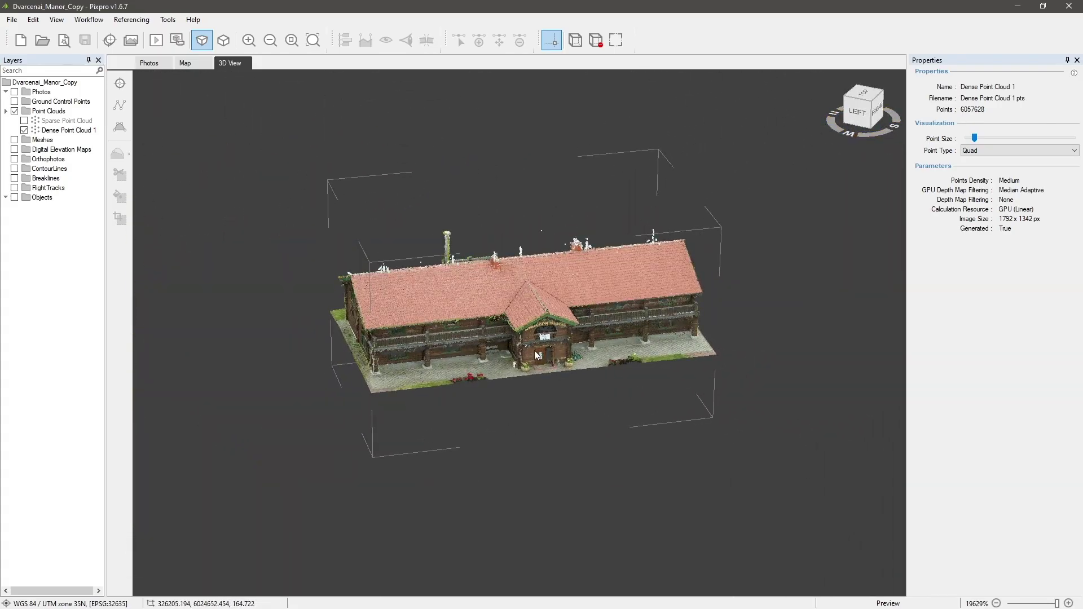
Step: Crop Dense Point Cloud 1 to the clipping box as a separate point cloud
right_click(69, 130)
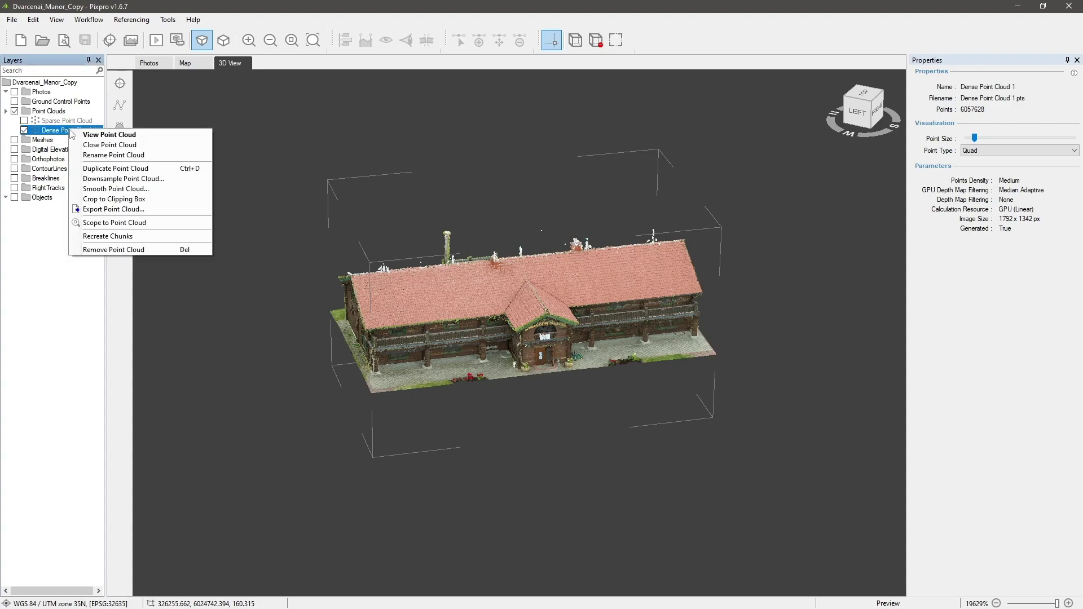
left_click(133, 200)
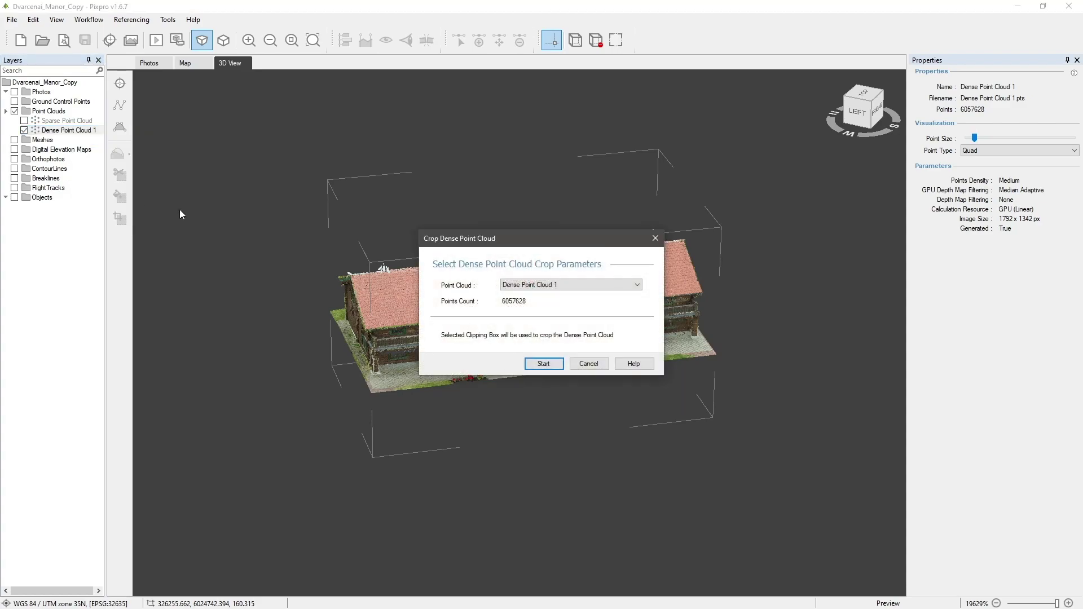
left_click(578, 284)
left_click(578, 290)
left_click(546, 364)
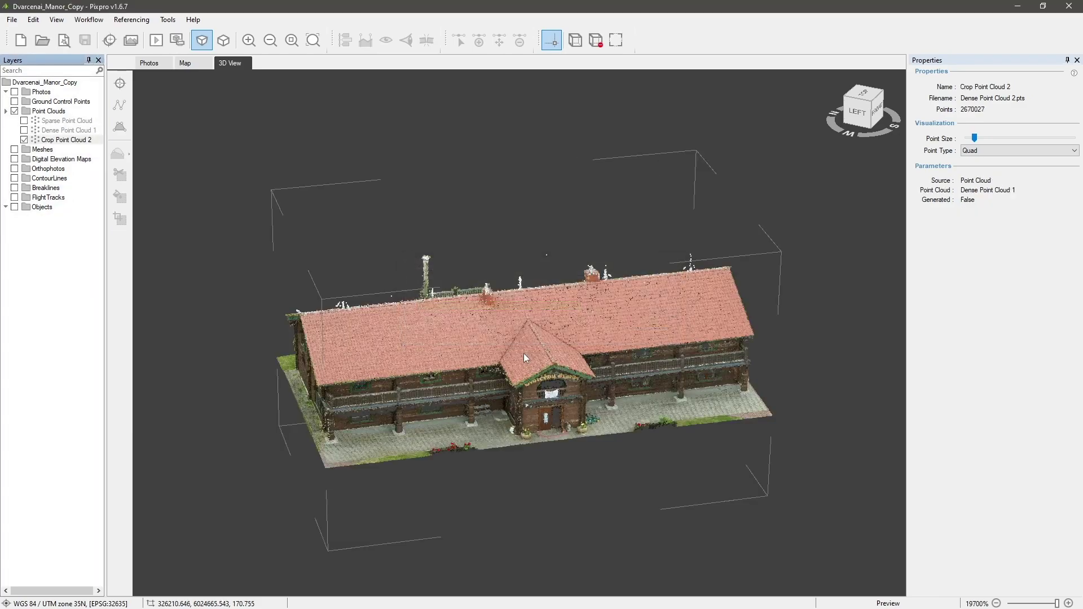
Step: Set up a 3D mesh from Crop Point Cloud 2 with the size limited to 50000 triangles
middle_click_drag(798, 404, 785, 379)
left_click_drag(890, 145, 832, 205)
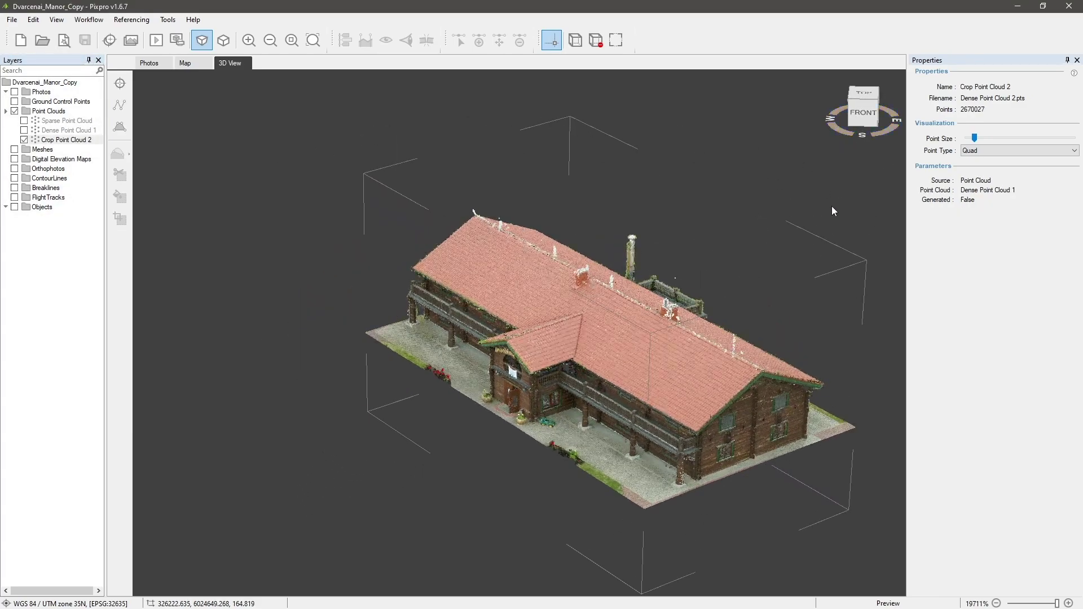
middle_click_drag(832, 208, 764, 186)
scroll(580, 286, "up", 5)
scroll(525, 245, "down", 10)
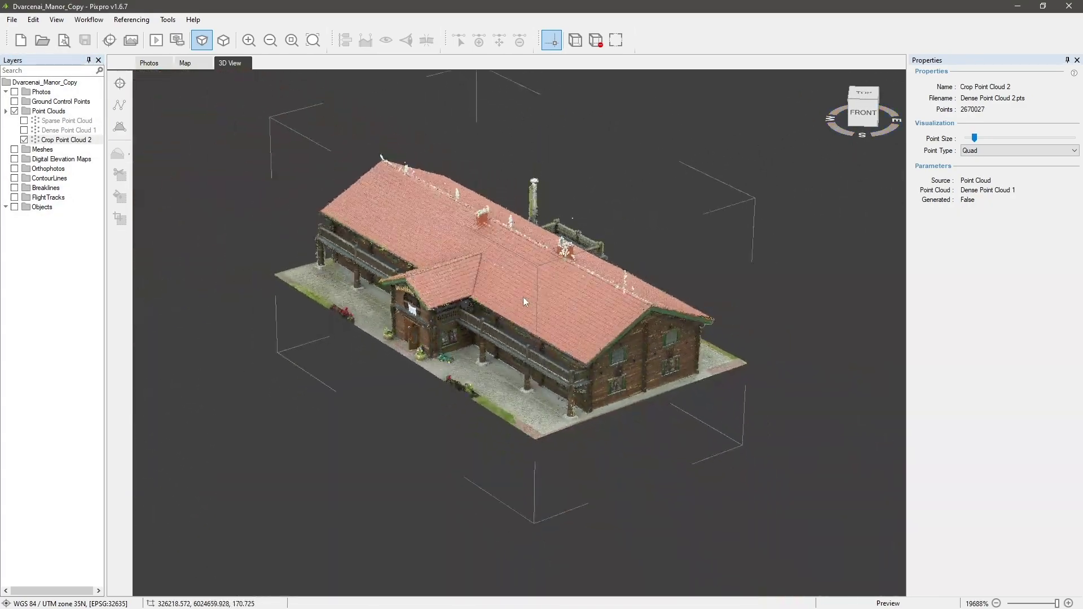
left_click(66, 141)
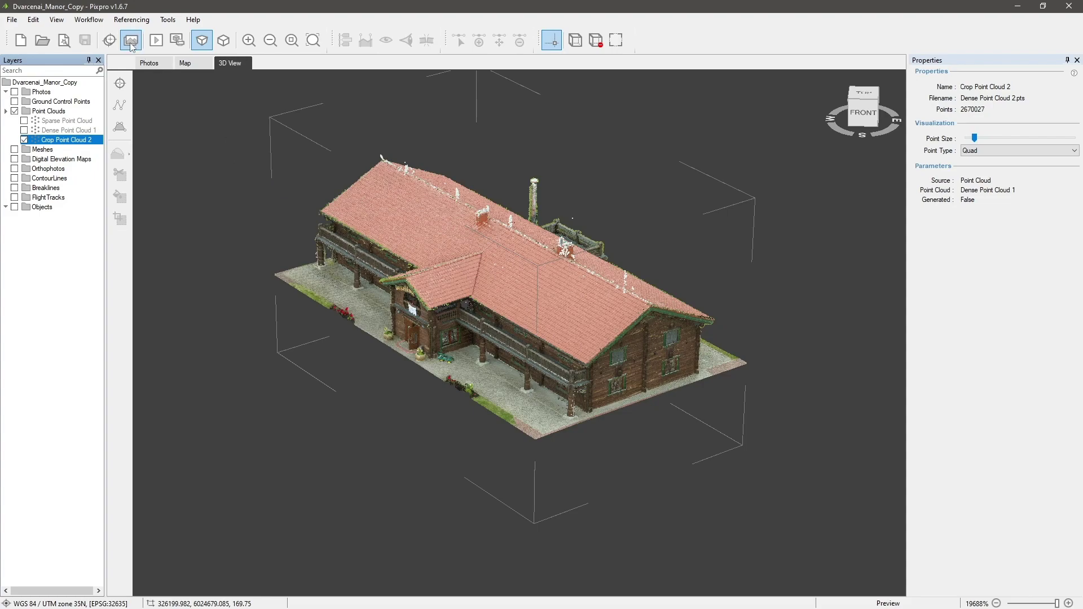
left_click(96, 23)
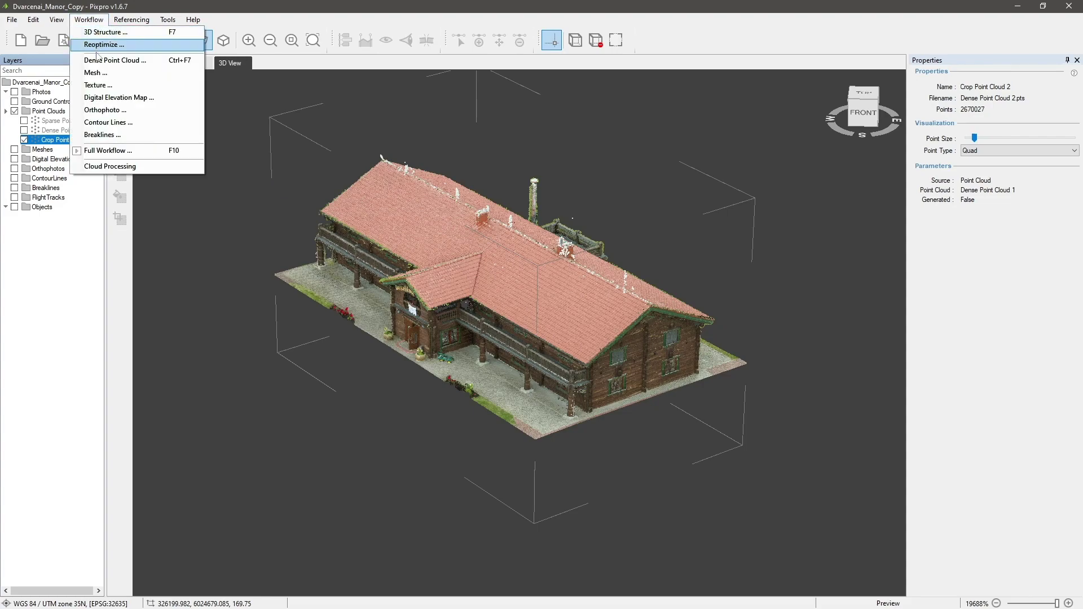
left_click(100, 74)
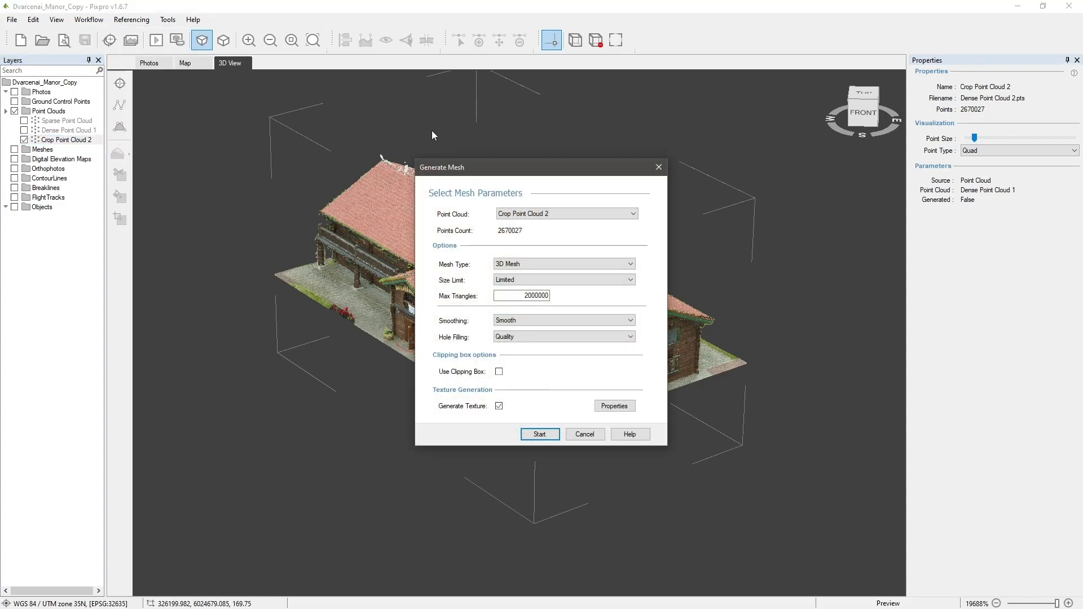
left_click(612, 215)
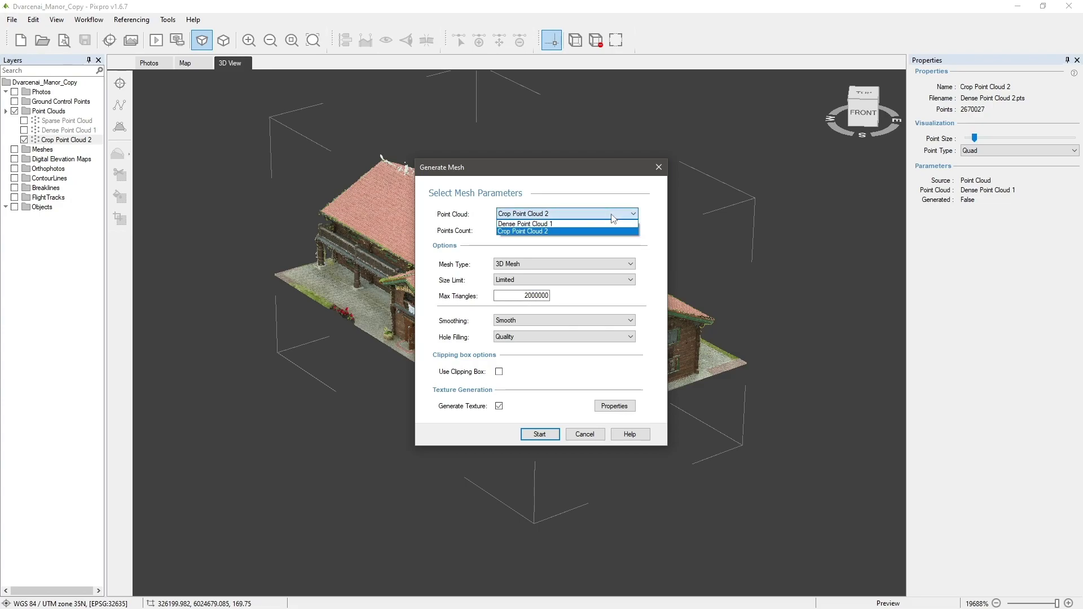
left_click(521, 232)
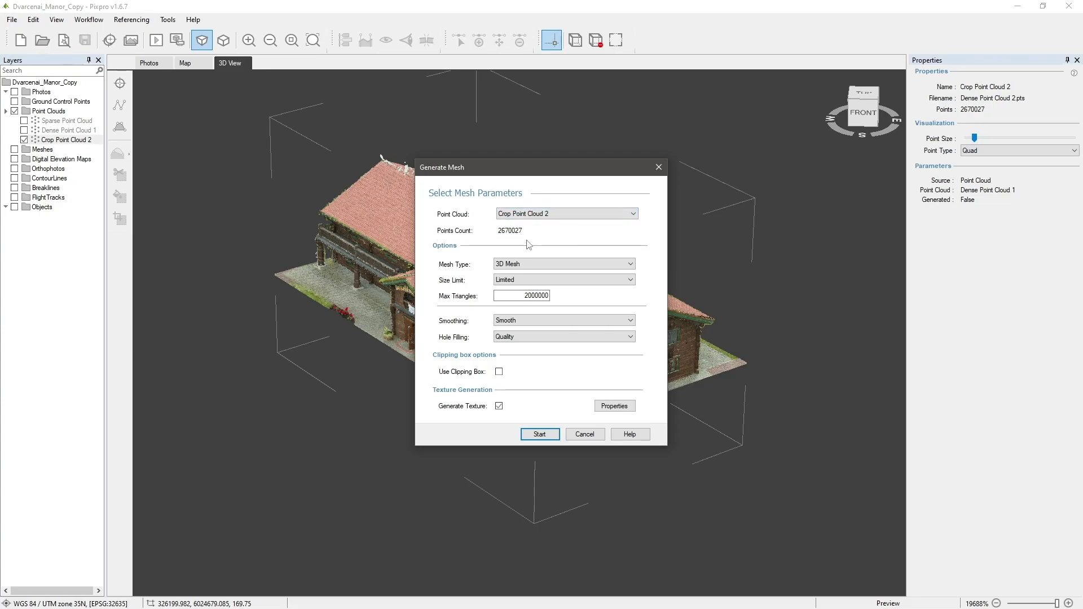
left_click_drag(525, 296, 549, 297)
type("50")
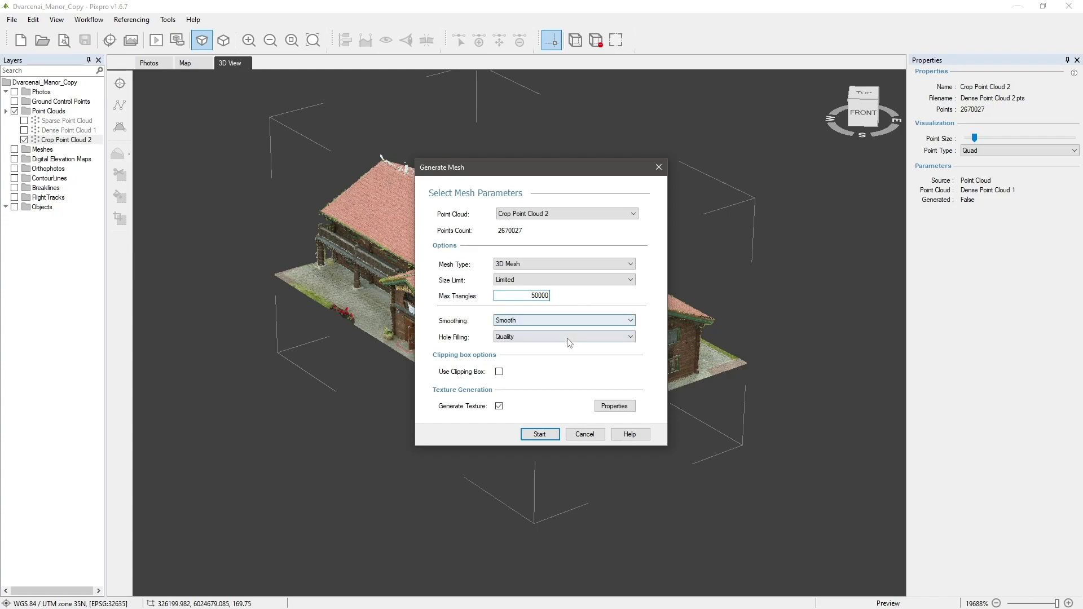
Step: Keep texture generation enabled with a texture size of 4096 x 4096 pixels and generate the mesh
left_click(500, 407)
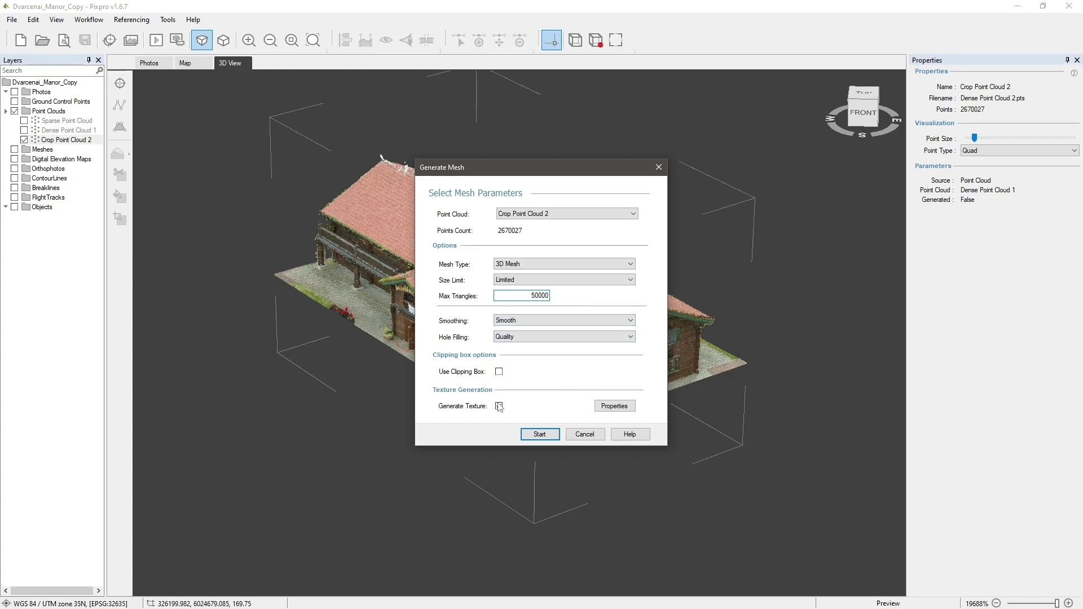
left_click(499, 406)
left_click(614, 406)
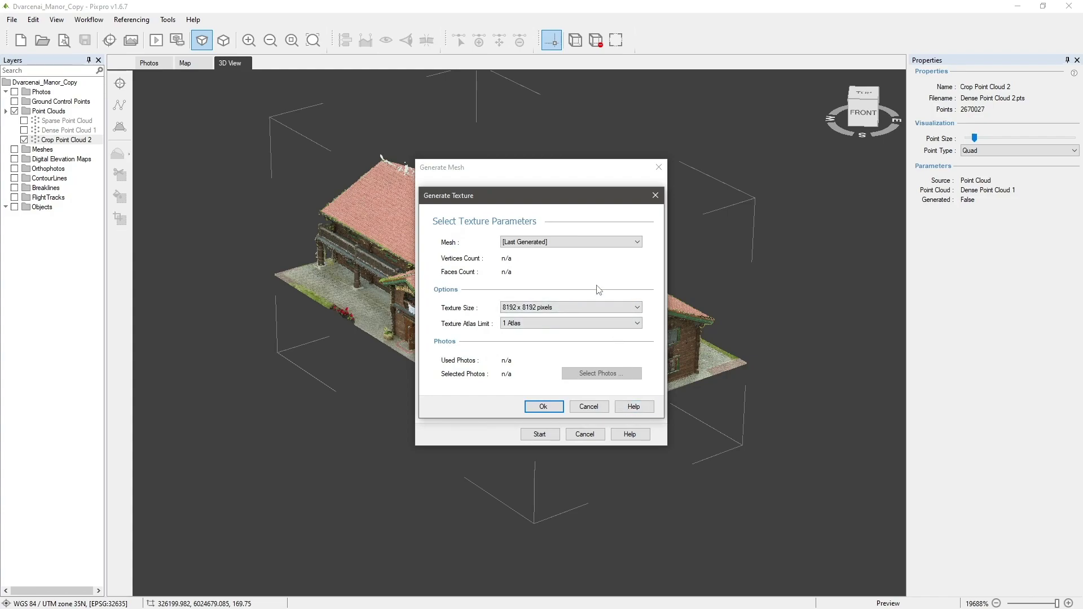
left_click(635, 309)
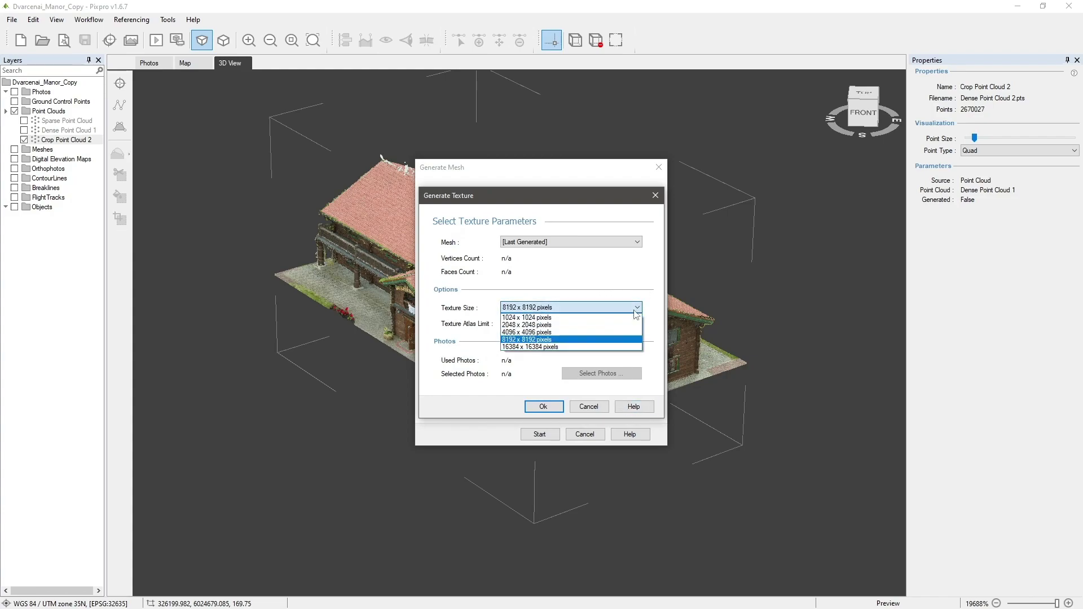
left_click(532, 333)
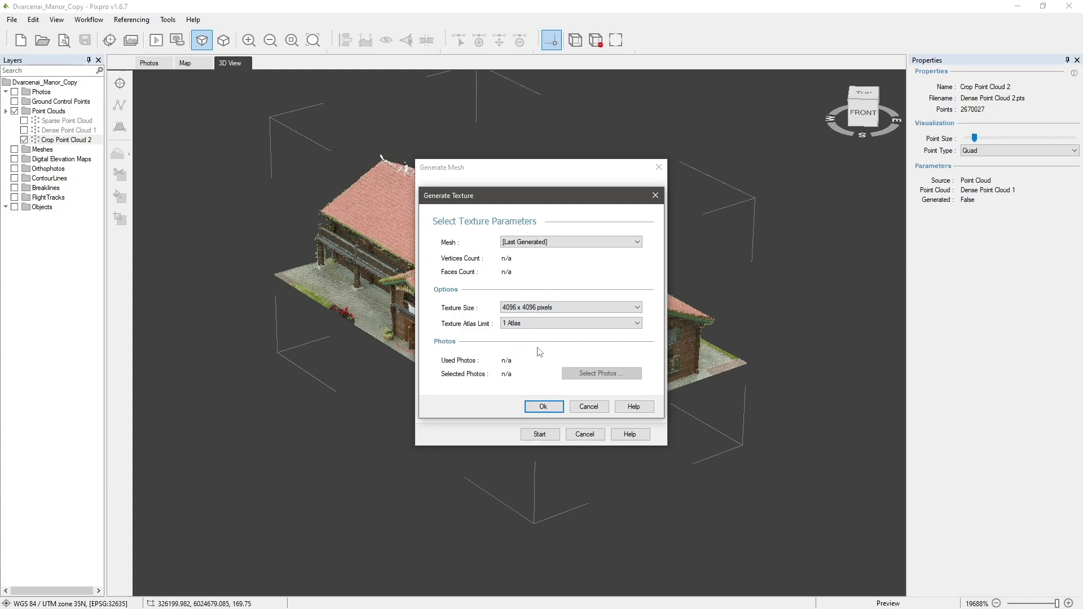
left_click(544, 407)
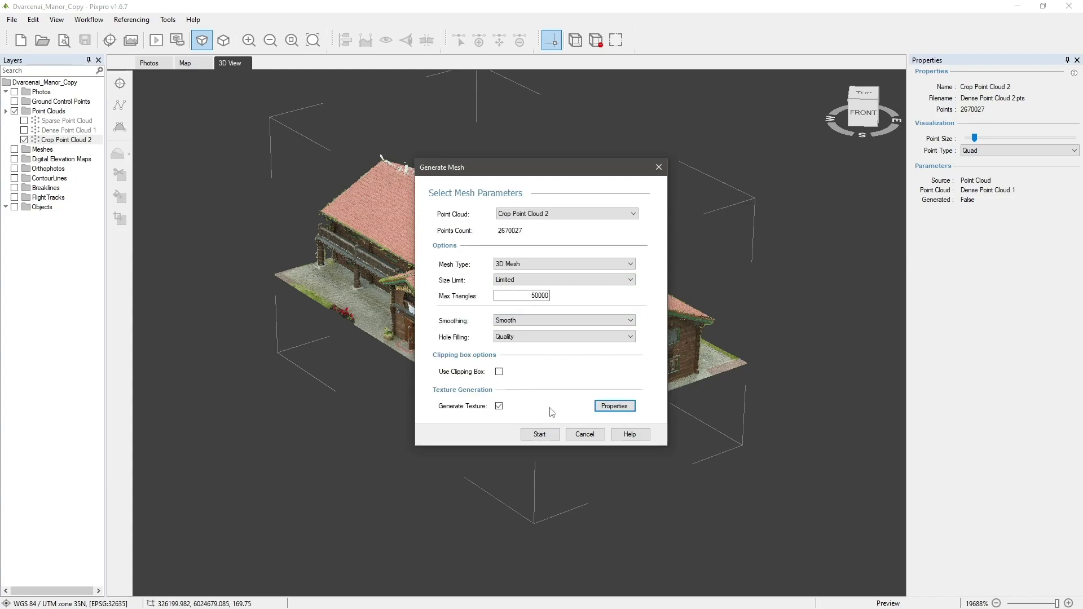
key("Return")
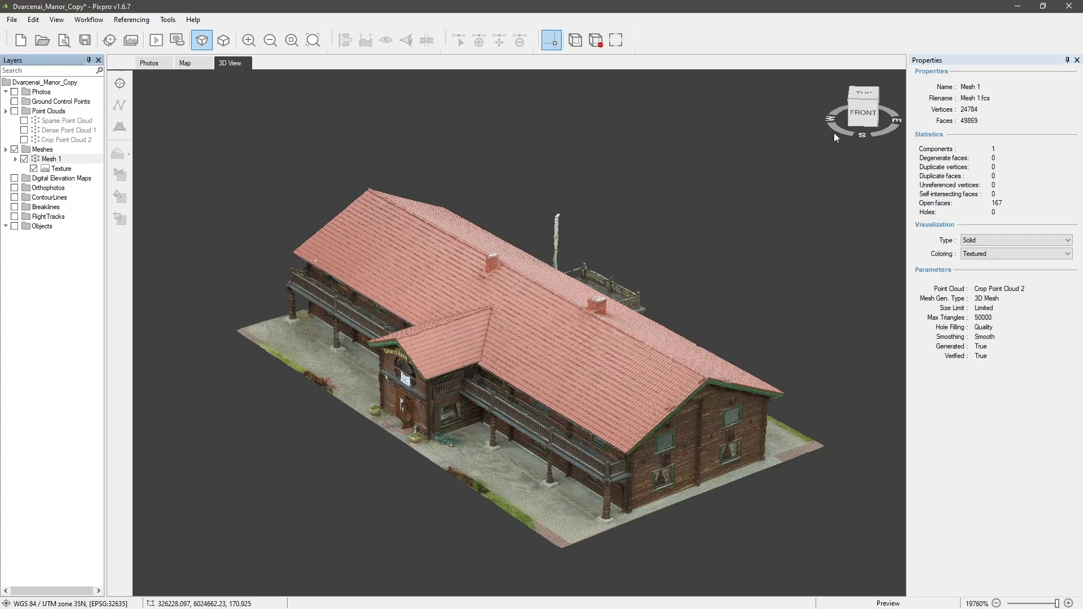
Step: Inspect the textured manor mesh and its roof up close, and show the texture's properties
mouse_move(836, 132)
left_mouse_down()
mouse_move(898, 131)
mouse_move(818, 133)
left_mouse_up()
middle_click_drag(545, 312, 582, 311)
scroll(582, 311, "up", 5)
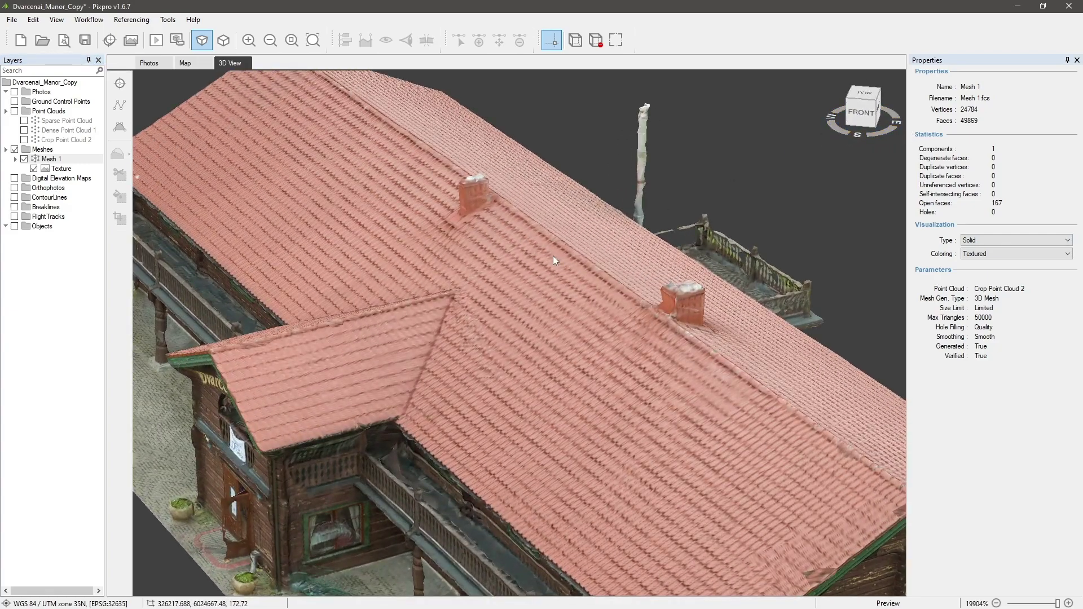
scroll(553, 255, "down", 4)
left_click(61, 168)
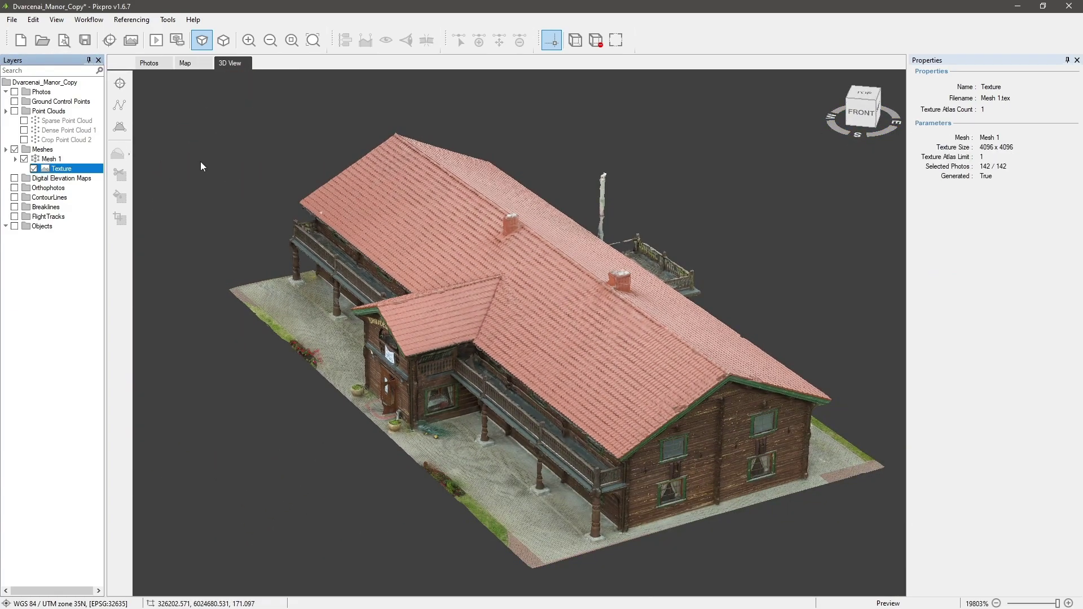
Step: Start exporting Mesh 1 as a Wavefront OBJ file named Mesh-For-PVsol.obj in the project folder
right_click(75, 159)
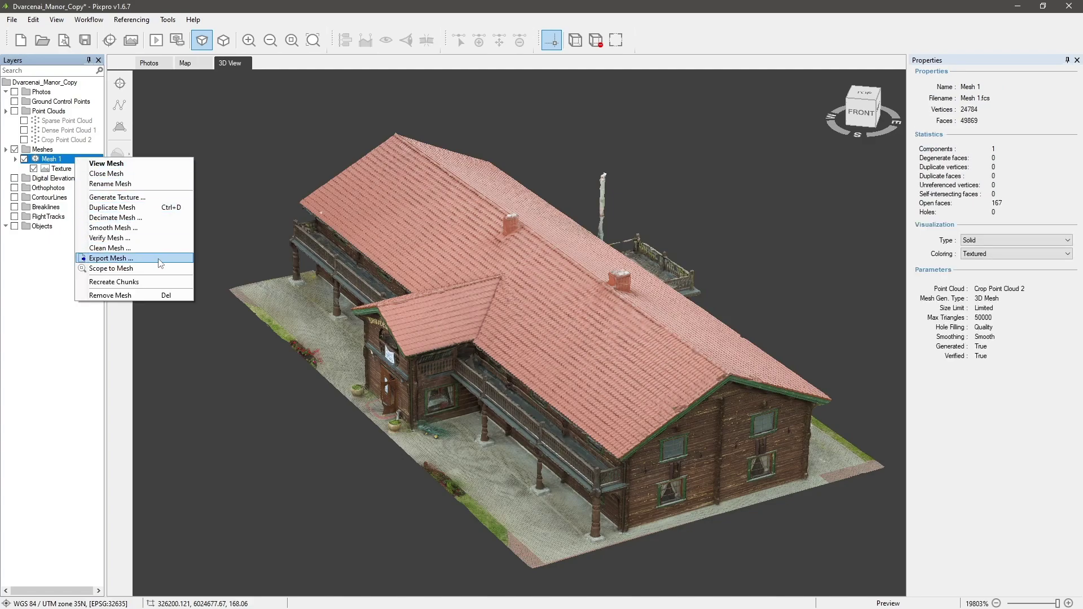
left_click(159, 259)
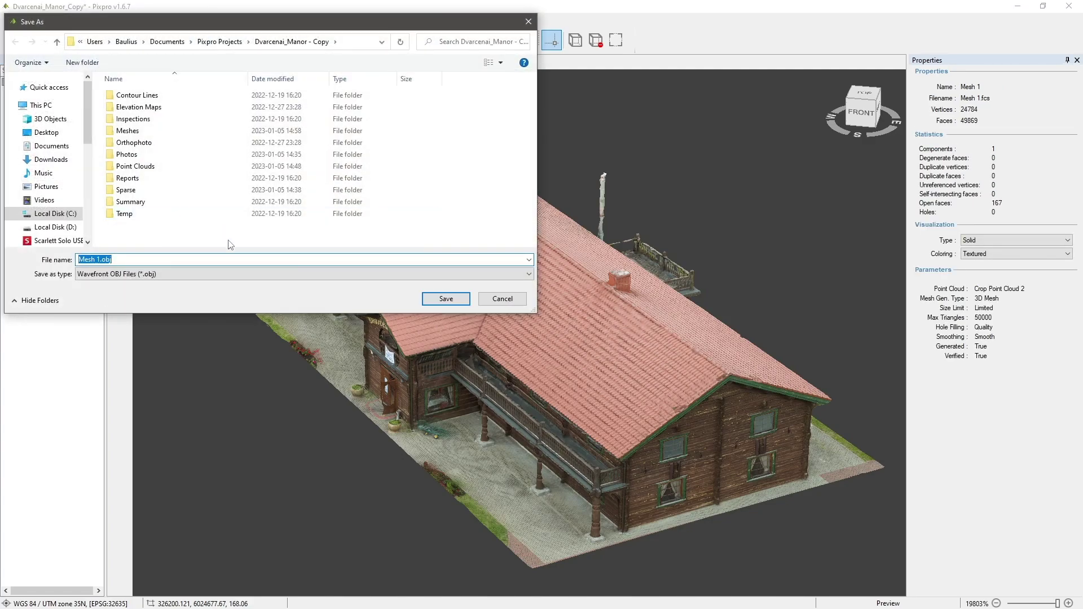
left_click_drag(99, 259, 79, 260)
type("Mesh-For-PVsol")
left_click(489, 275)
left_click(478, 290)
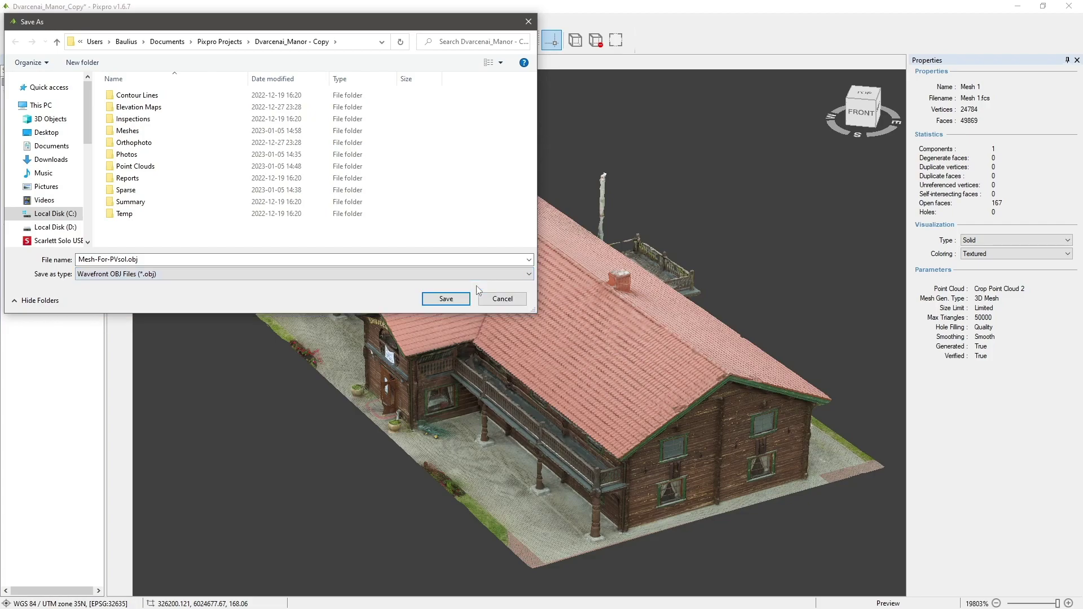
left_click(446, 299)
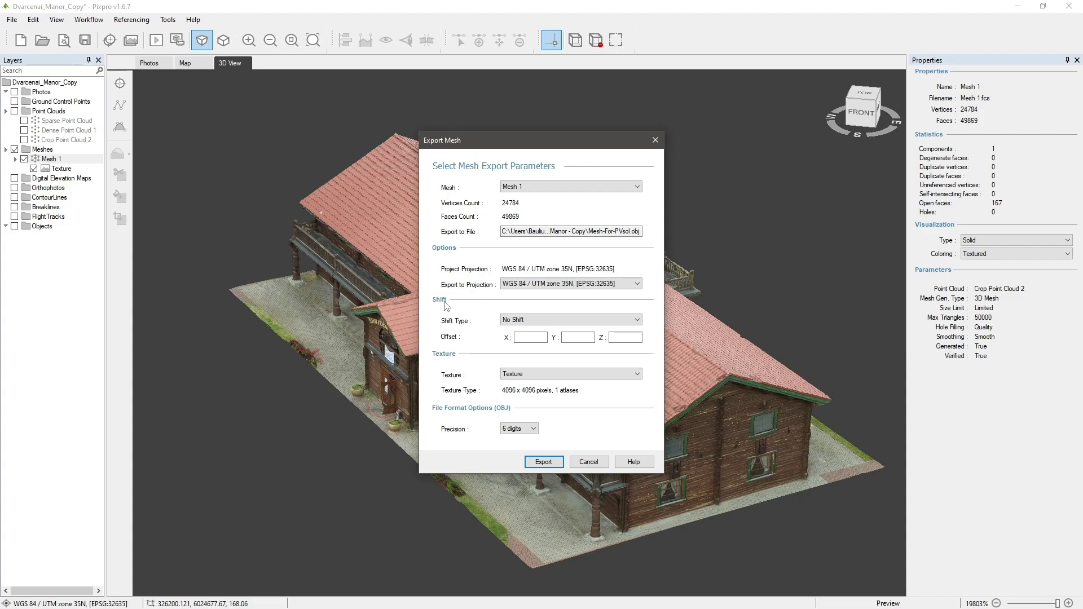
Step: Export the mesh in the WGS 84 / UTM zone 35N projection with the shift type Shift to Center (3D)
left_click(638, 284)
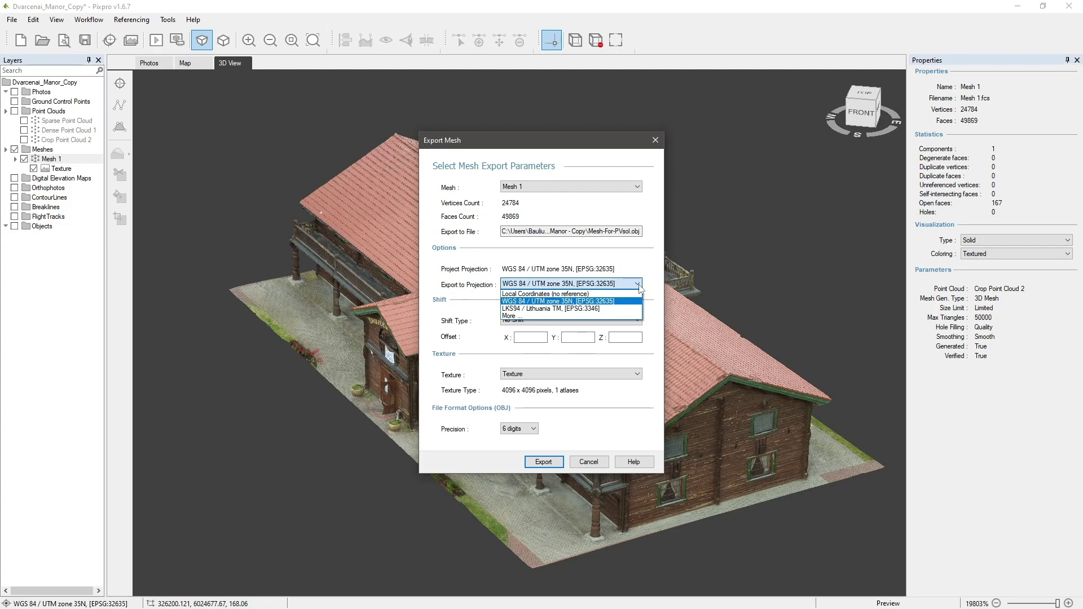
left_click(554, 302)
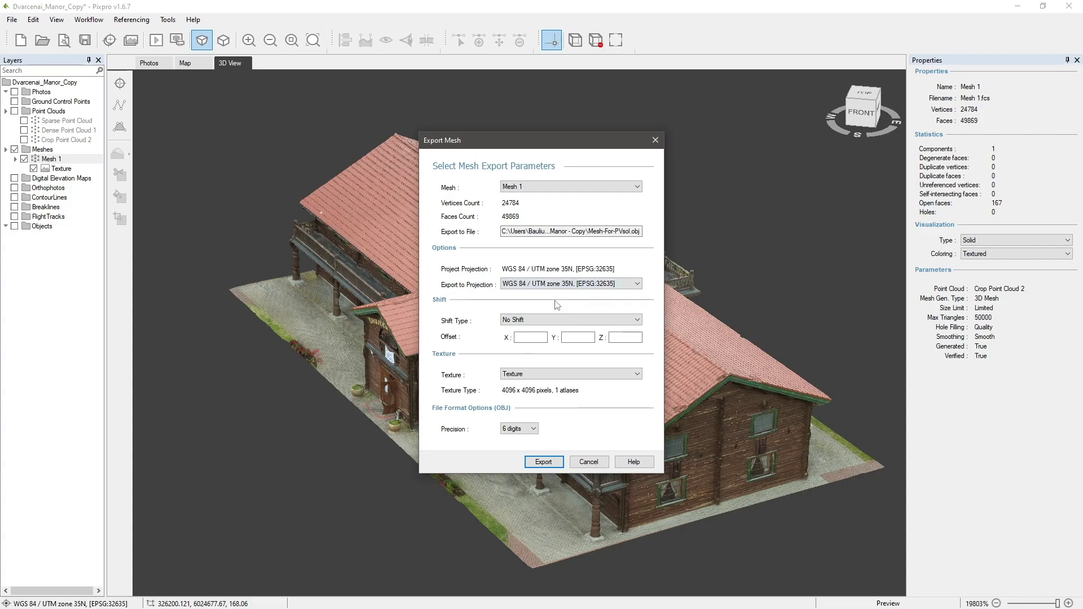
left_click(638, 320)
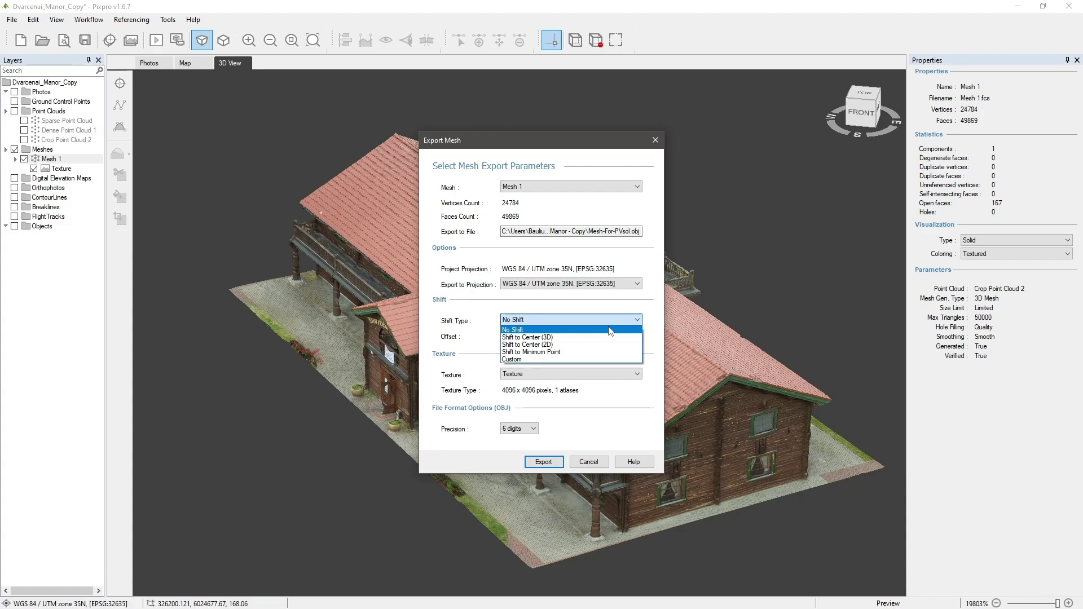
left_click(546, 337)
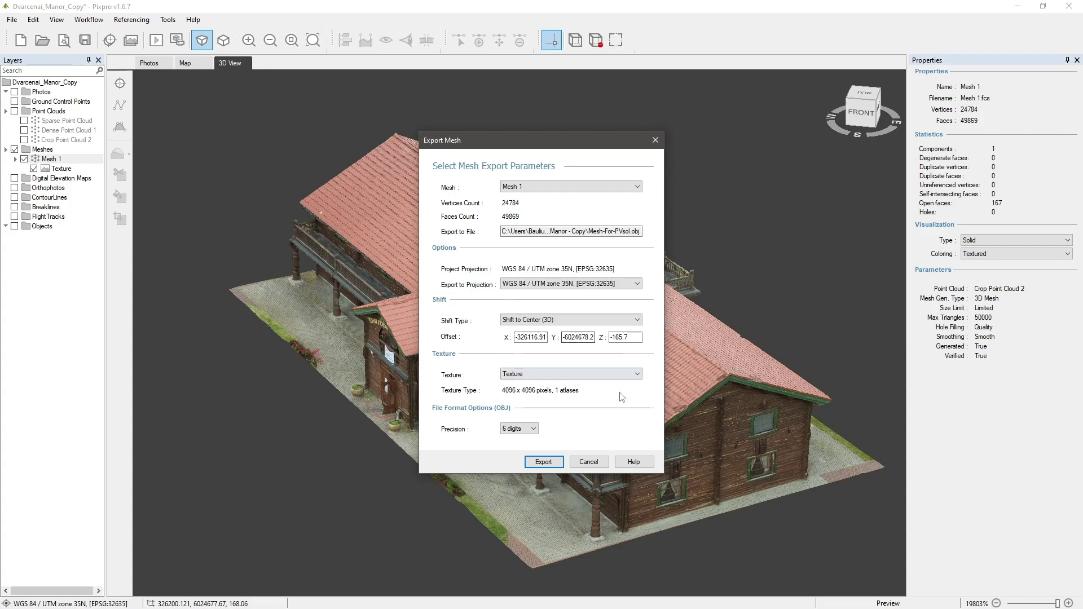
left_click(543, 463)
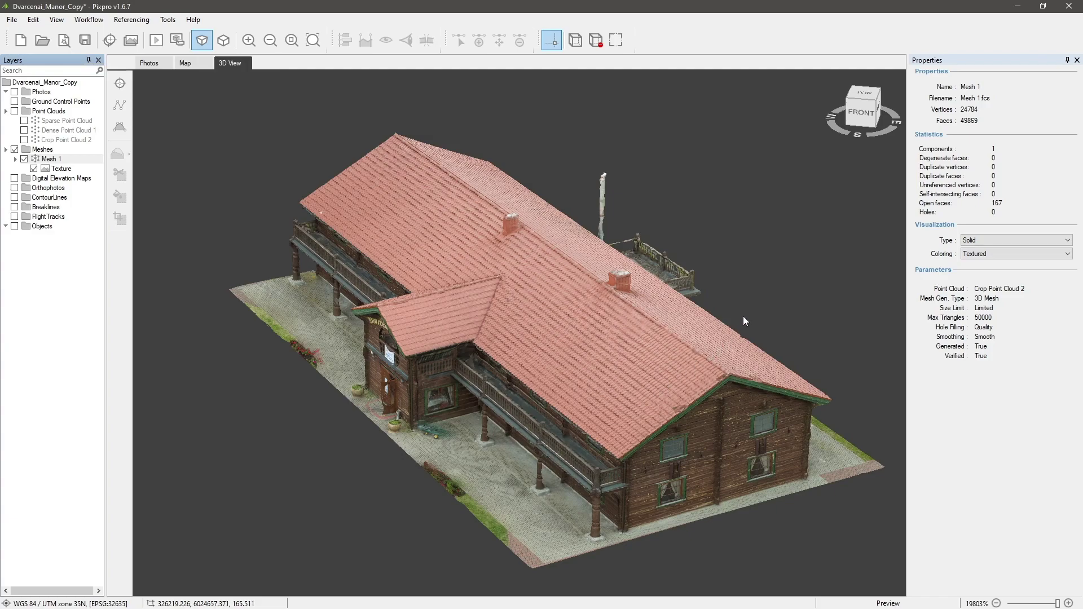
left_click(831, 126)
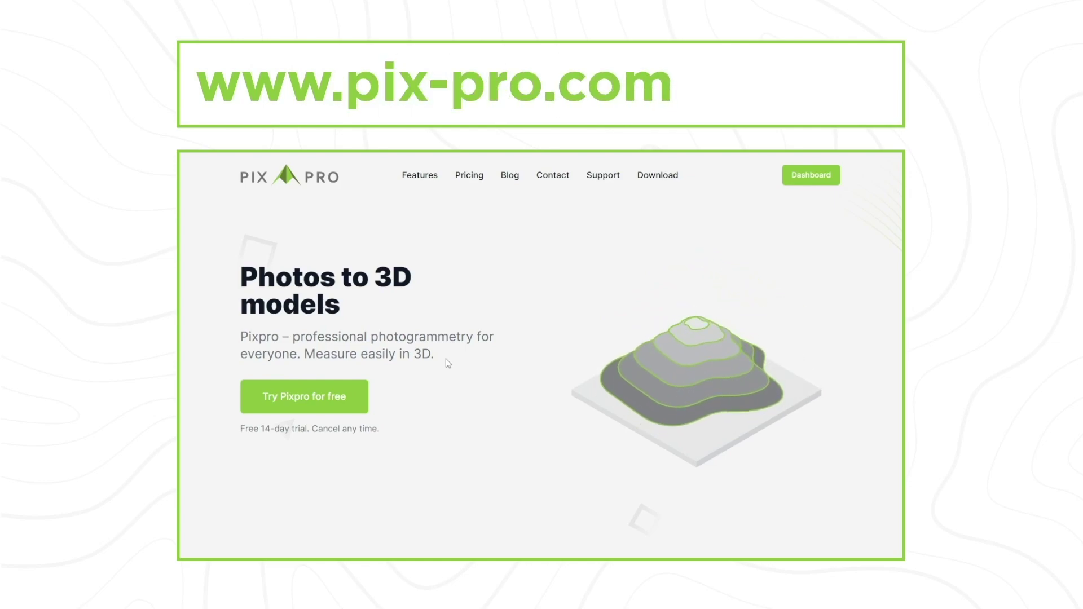
left_click(507, 182)
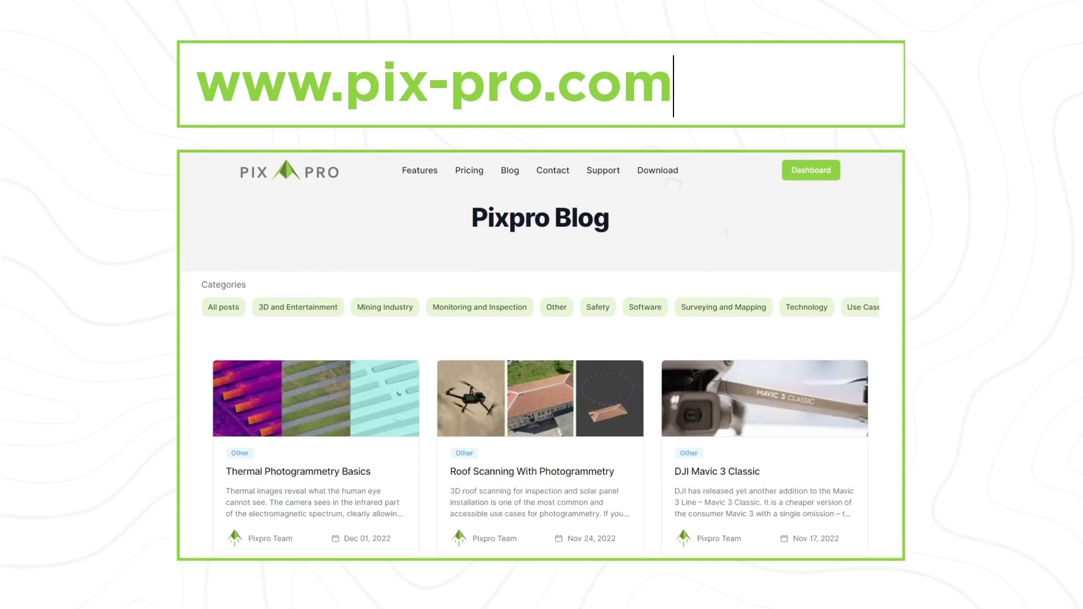